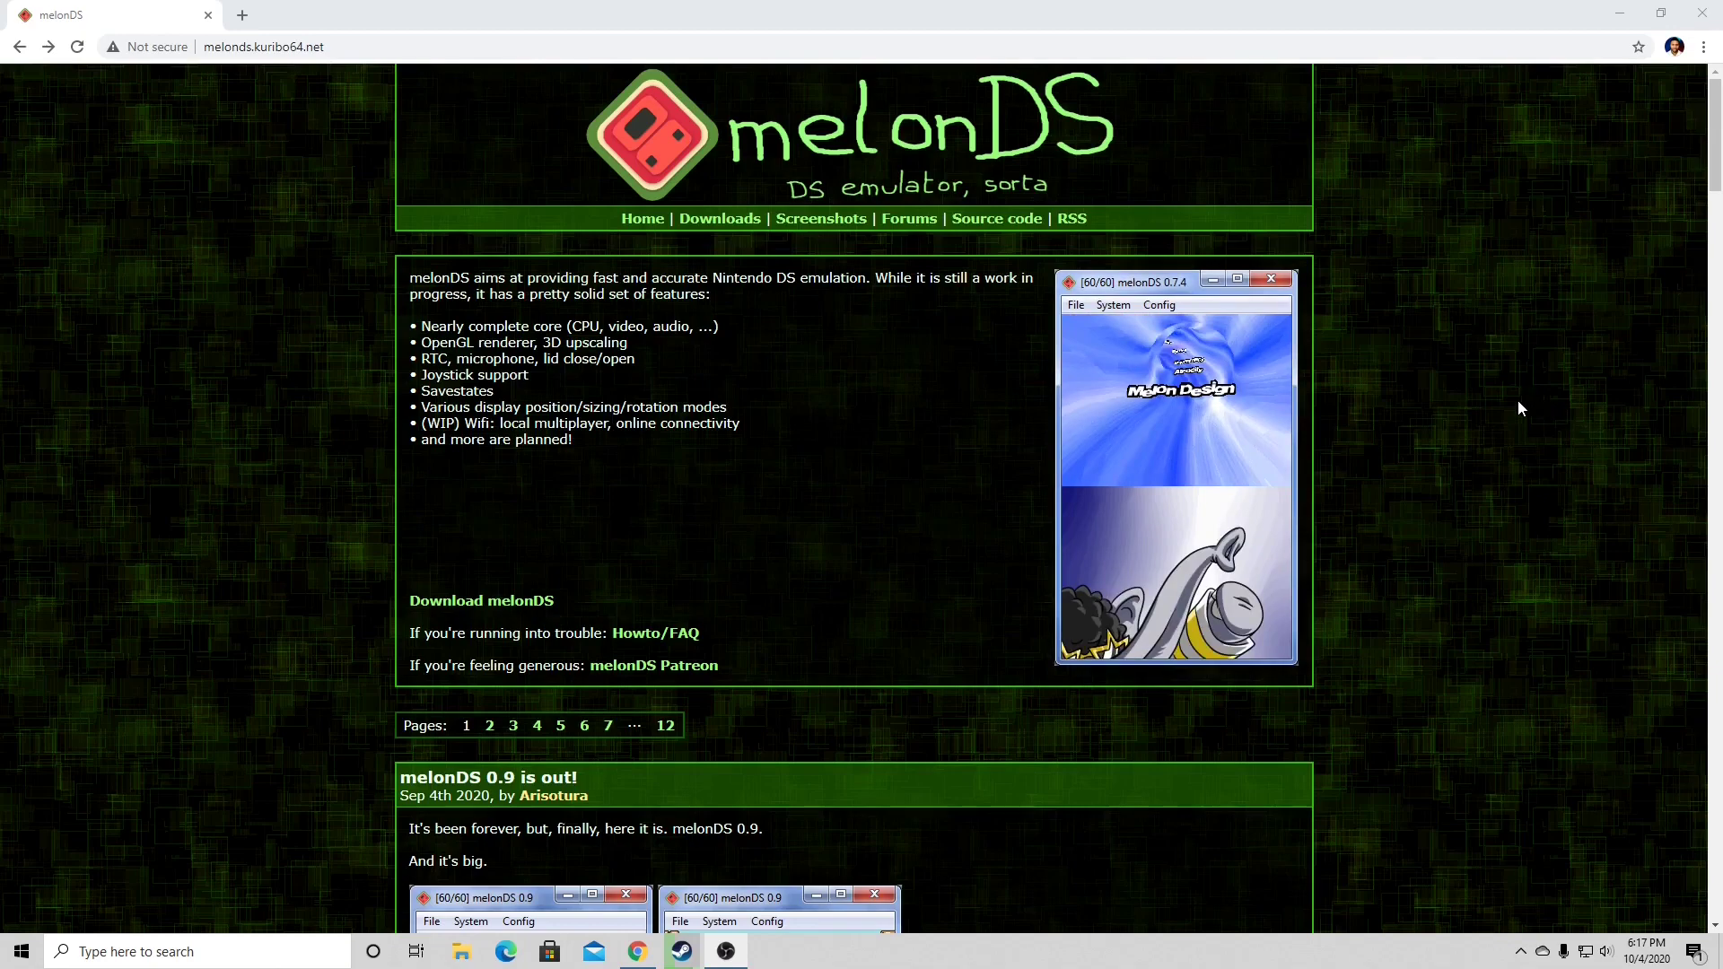
- Download the Windows 64-bit build of melonDS 0.9 from the site's downloads page
{"action": "scroll", "coordinate": [1504, 412], "scroll_direction": "down", "scroll_amount": 7}
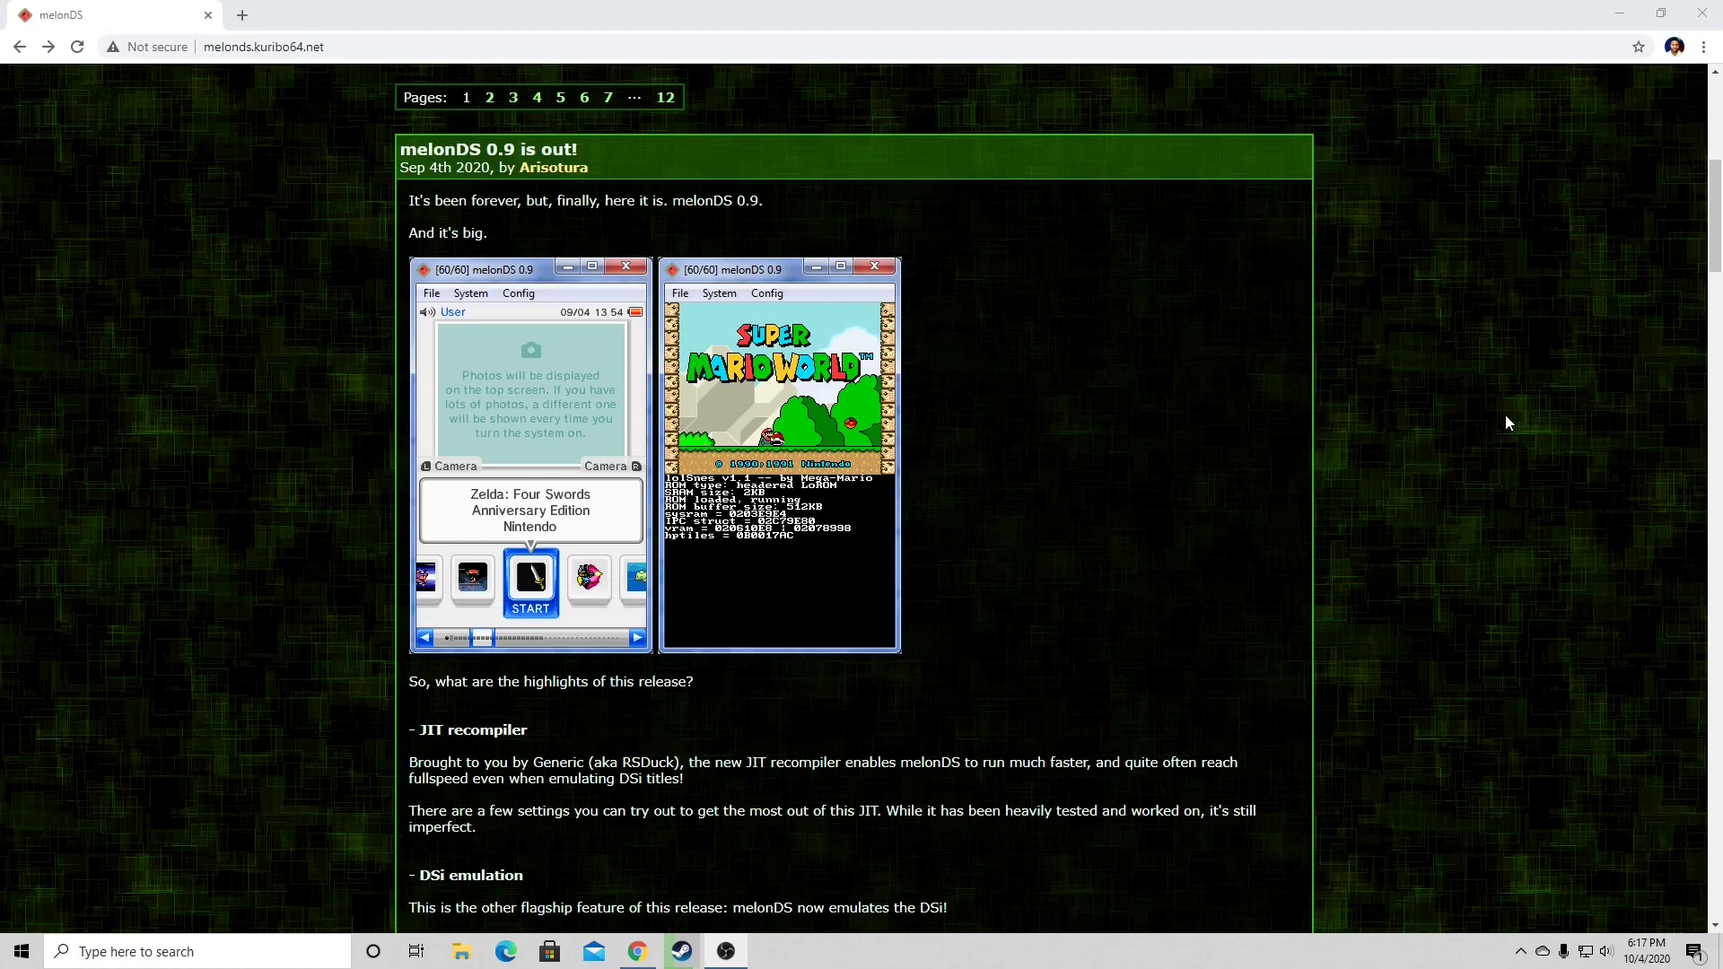
{"action": "scroll", "coordinate": [1333, 440], "scroll_direction": "up", "scroll_amount": 7}
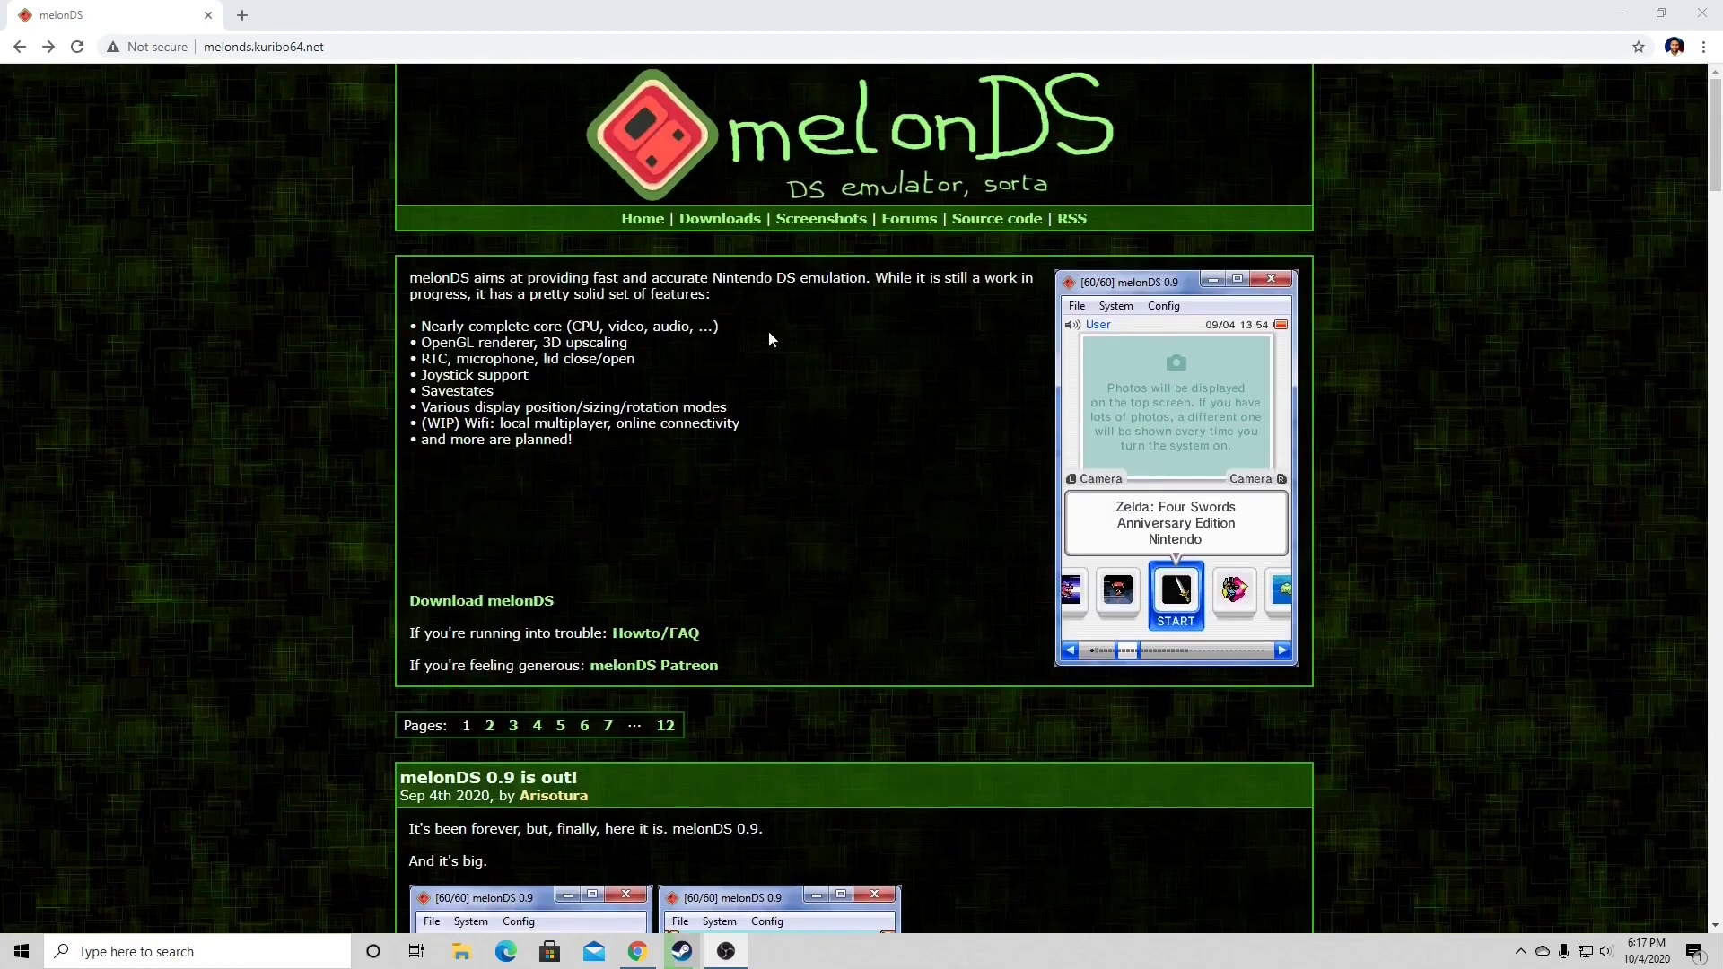
{"action": "left_click", "coordinate": [716, 222]}
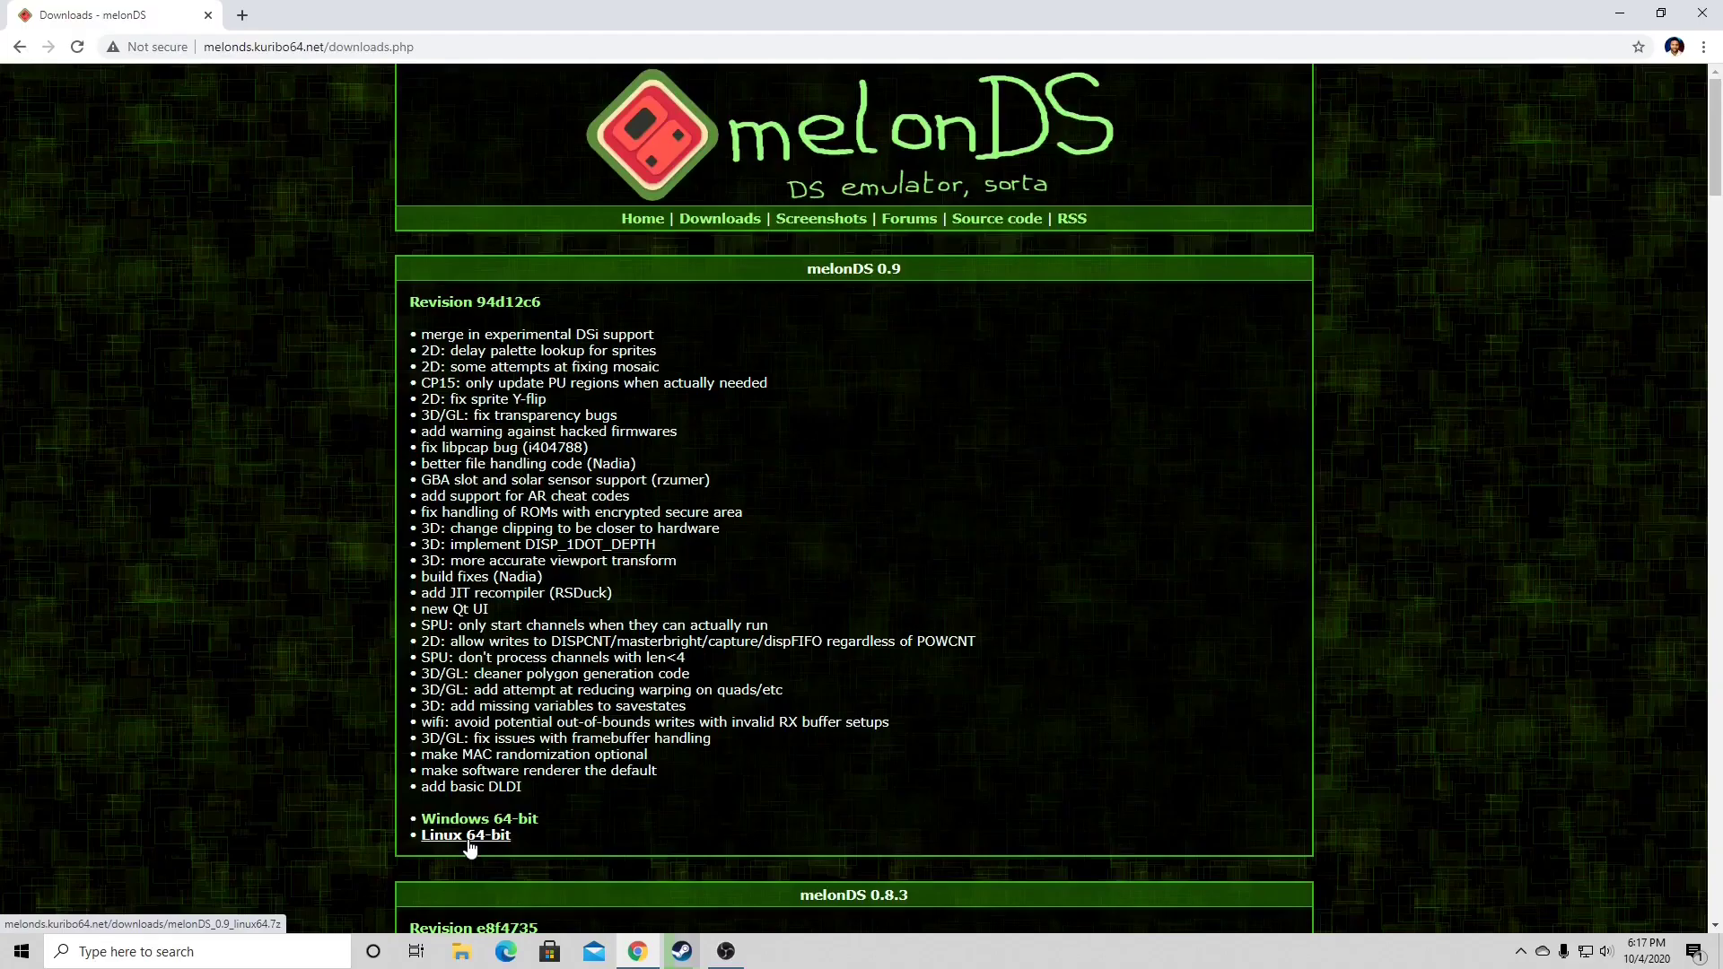
{"action": "left_click", "coordinate": [530, 827]}
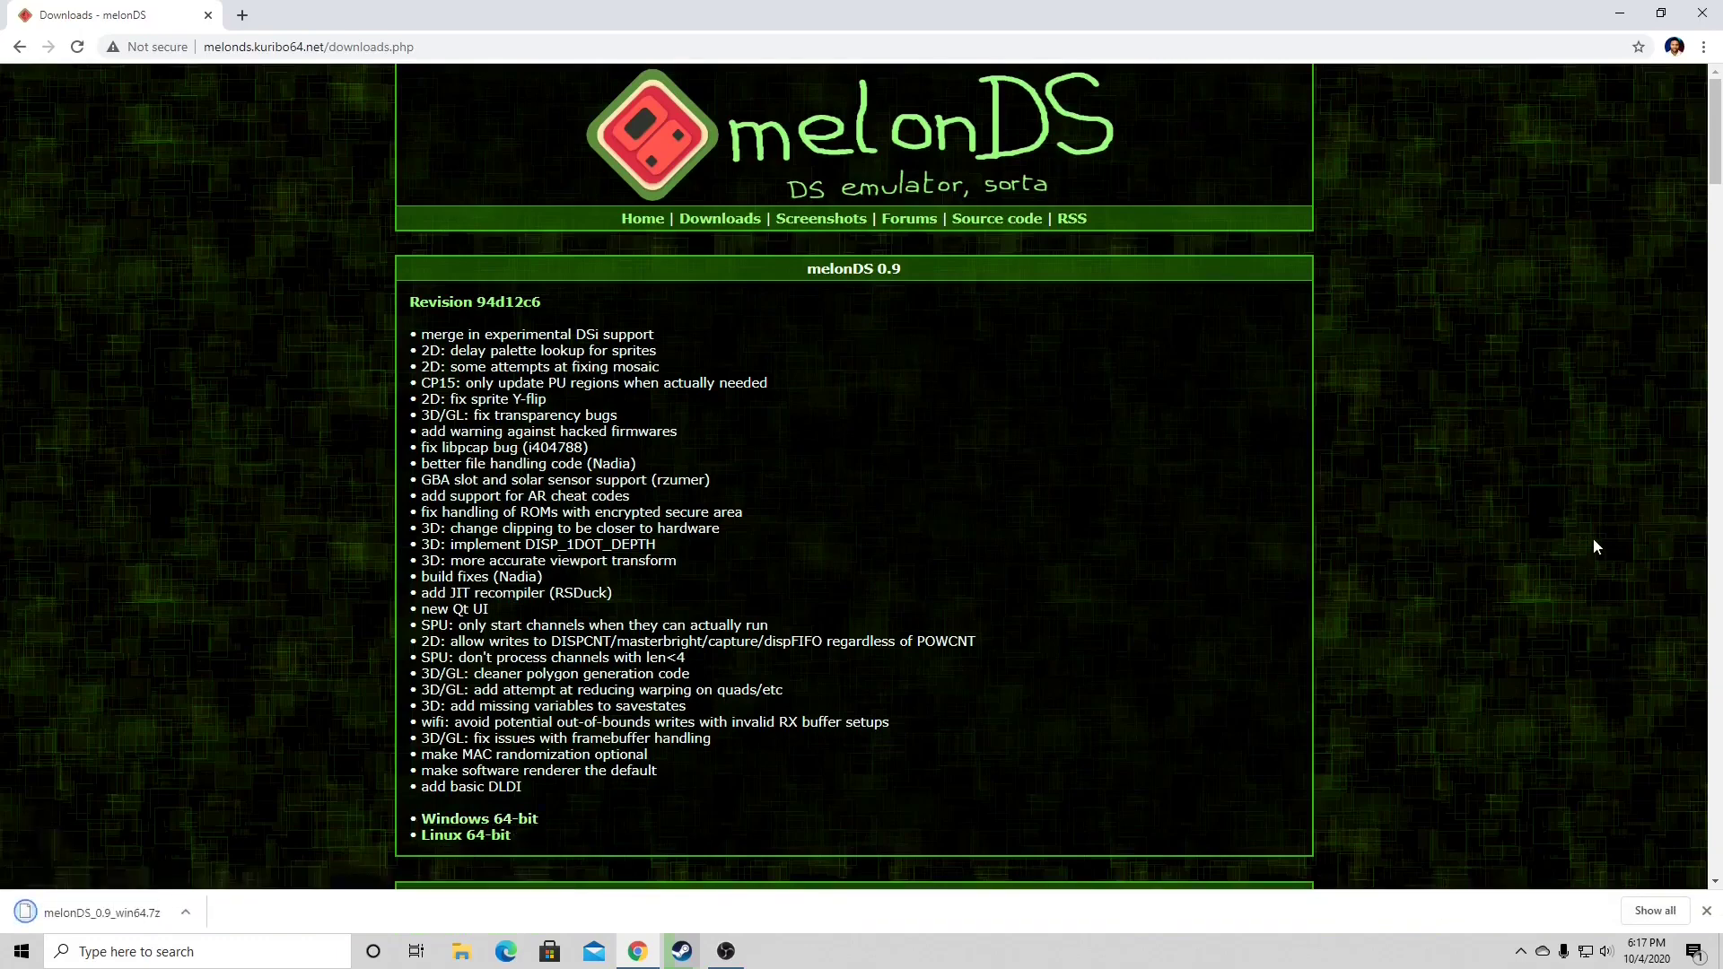
- Show the downloaded melonDS_0.9_win64.7z in its folder from the browser's download list
{"action": "left_click", "coordinate": [1704, 50]}
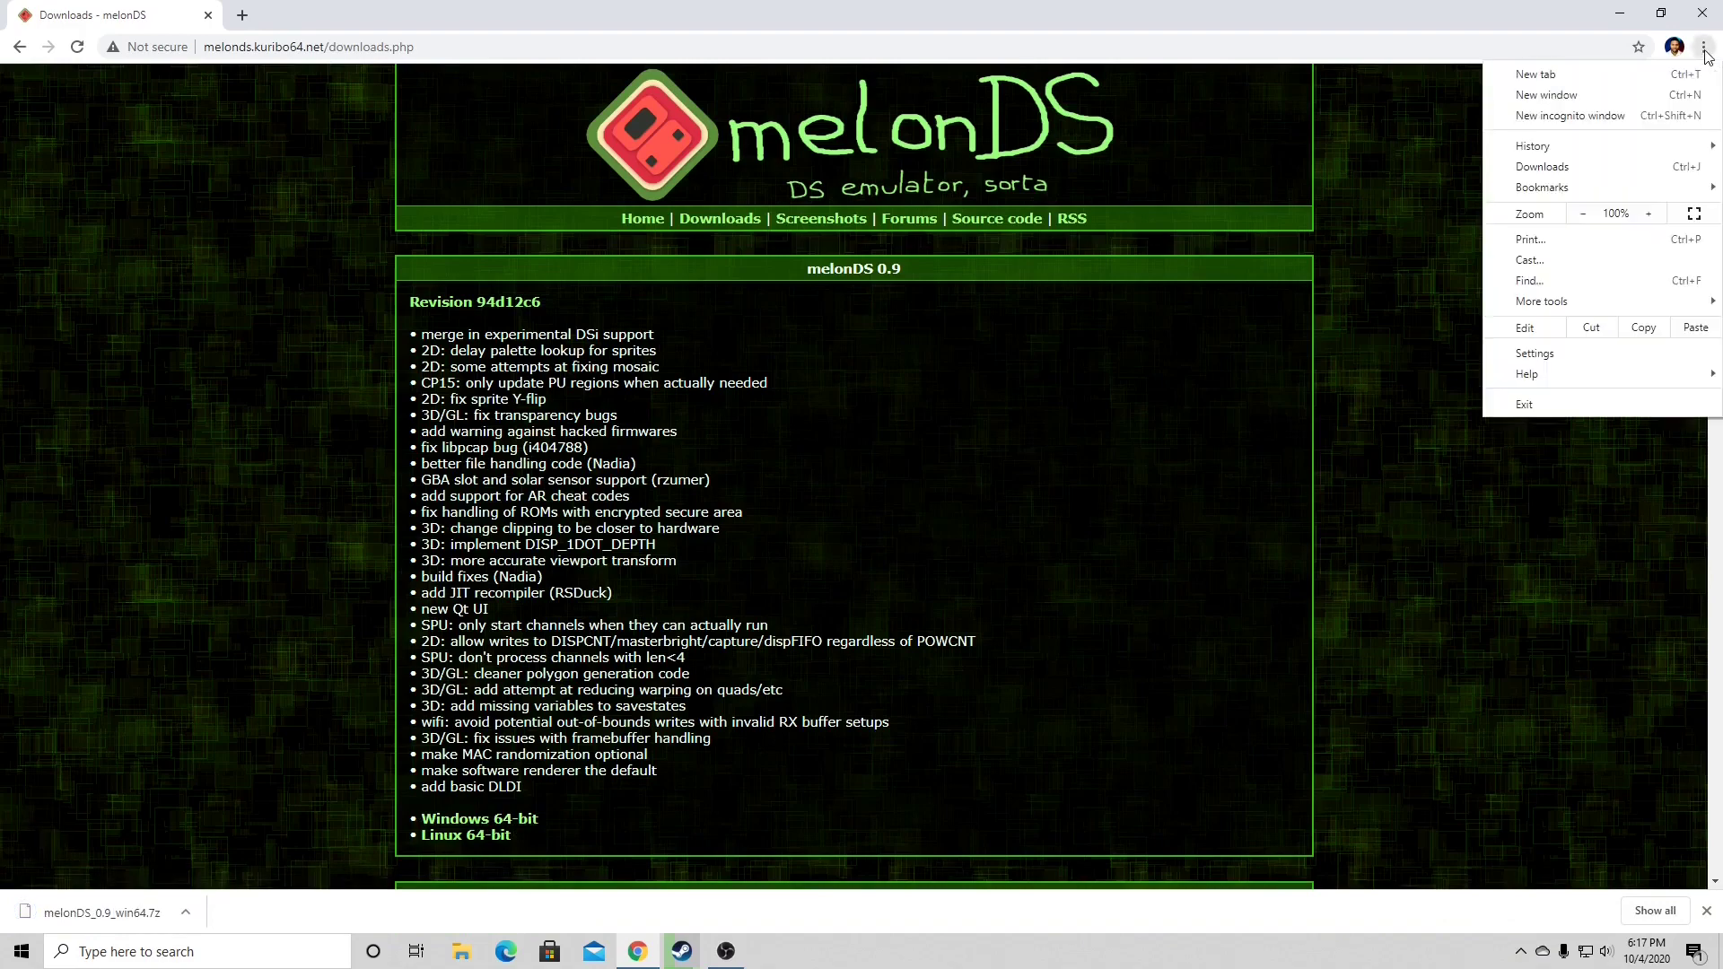
{"action": "left_click", "coordinate": [1546, 170]}
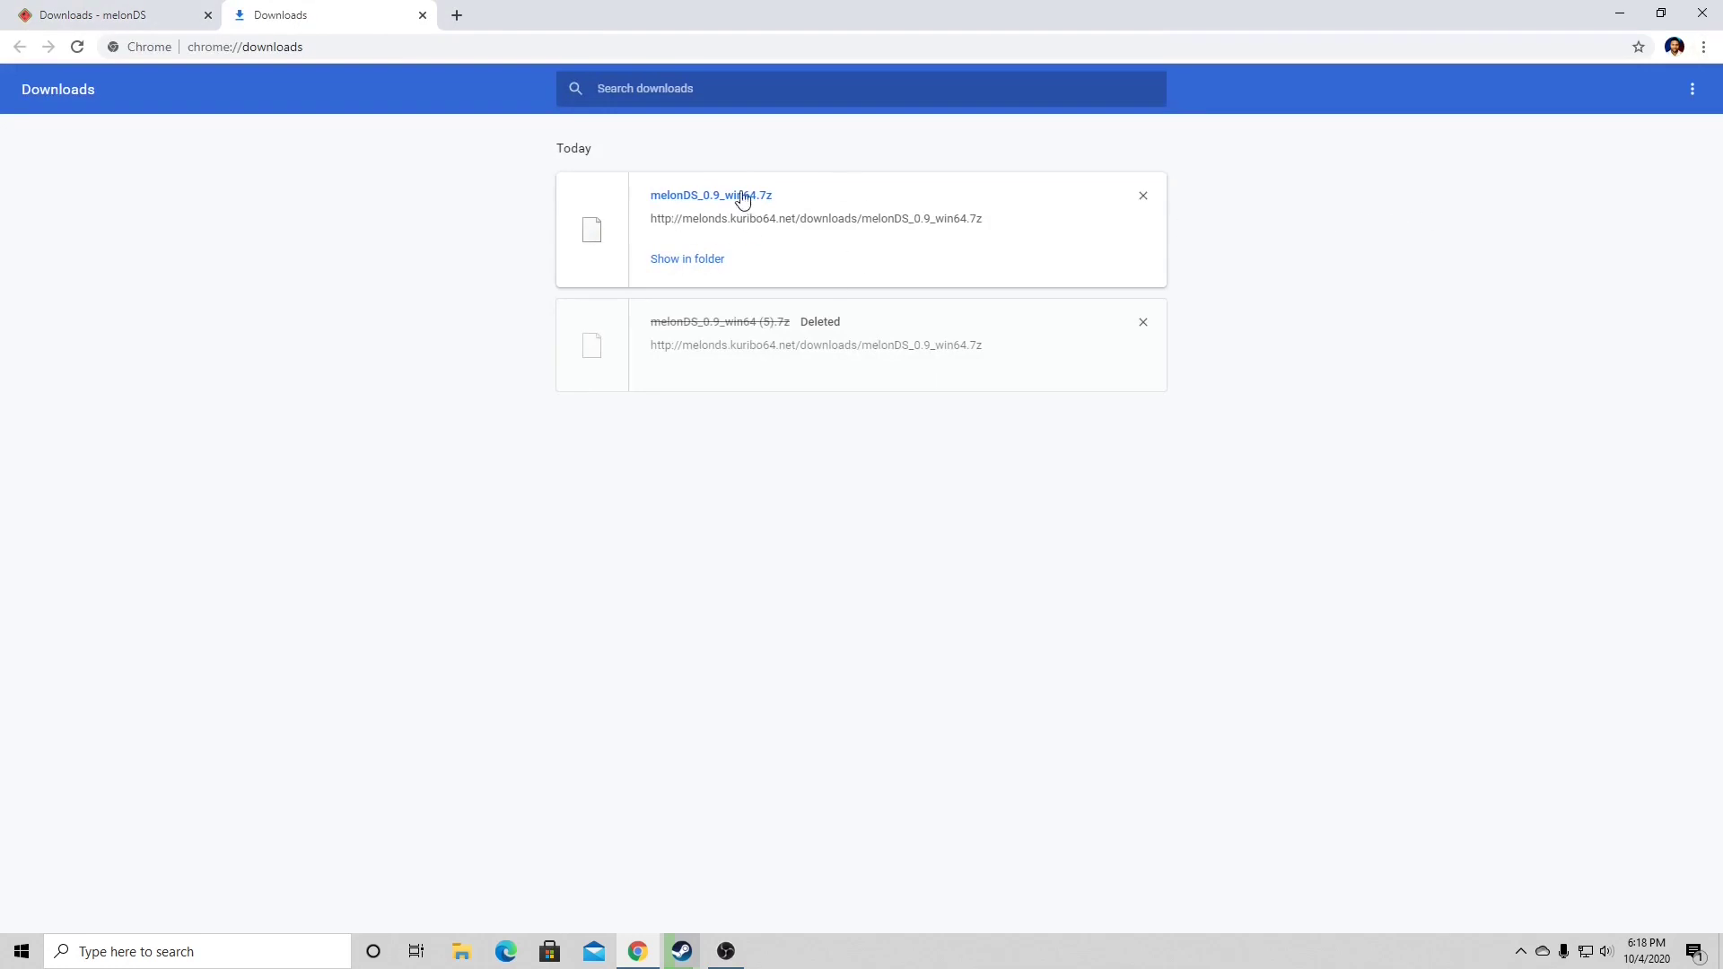
{"action": "left_click", "coordinate": [682, 262]}
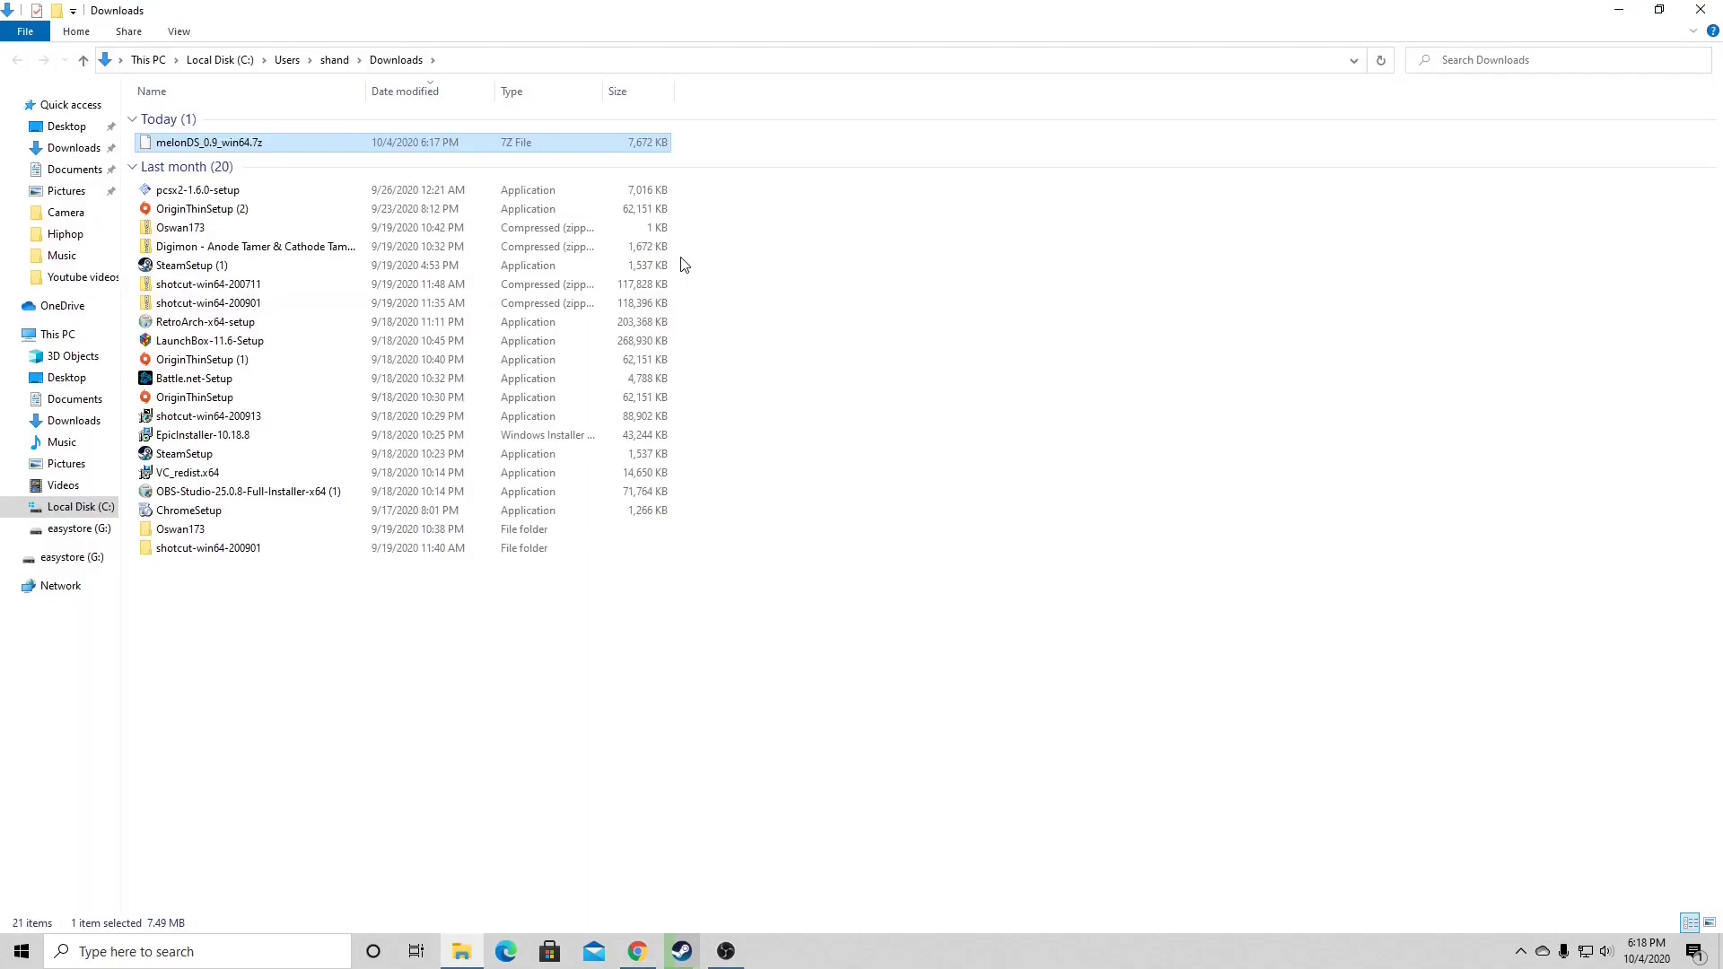
- Move melonDS_0.9_win64.7z from the Downloads folder to the desktop, closing the browser and the folder window
{"action": "left_click", "coordinate": [1659, 10]}
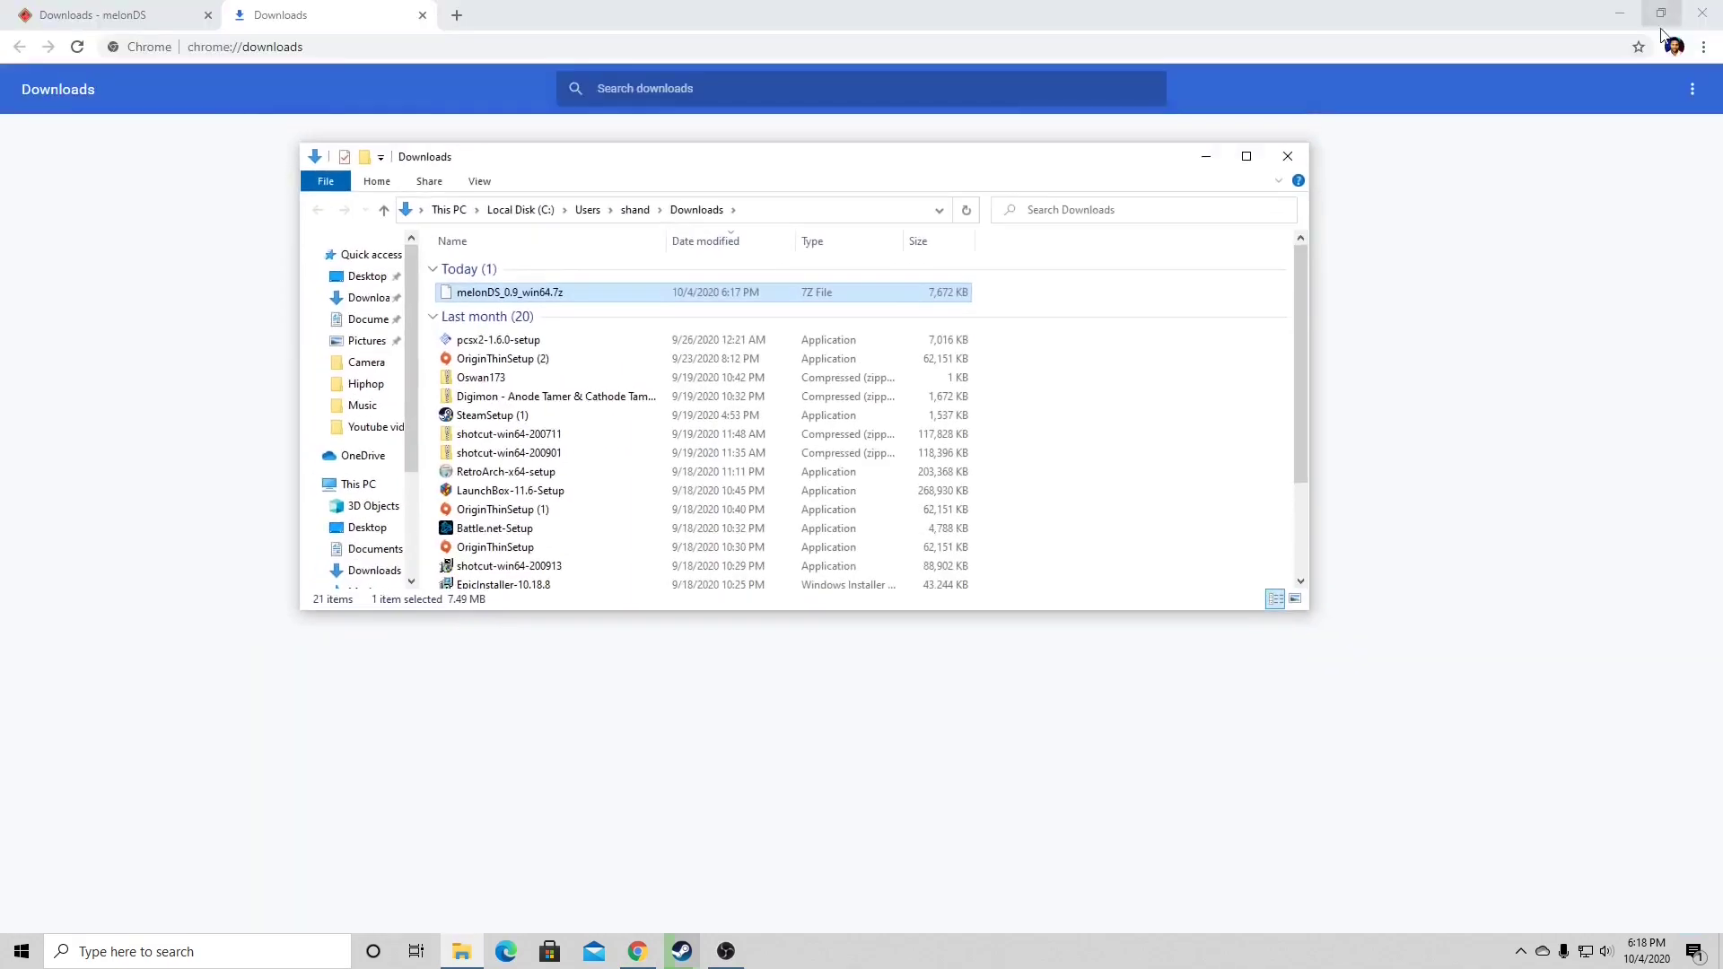
{"action": "left_click", "coordinate": [1705, 15]}
{"action": "left_click", "coordinate": [1706, 15]}
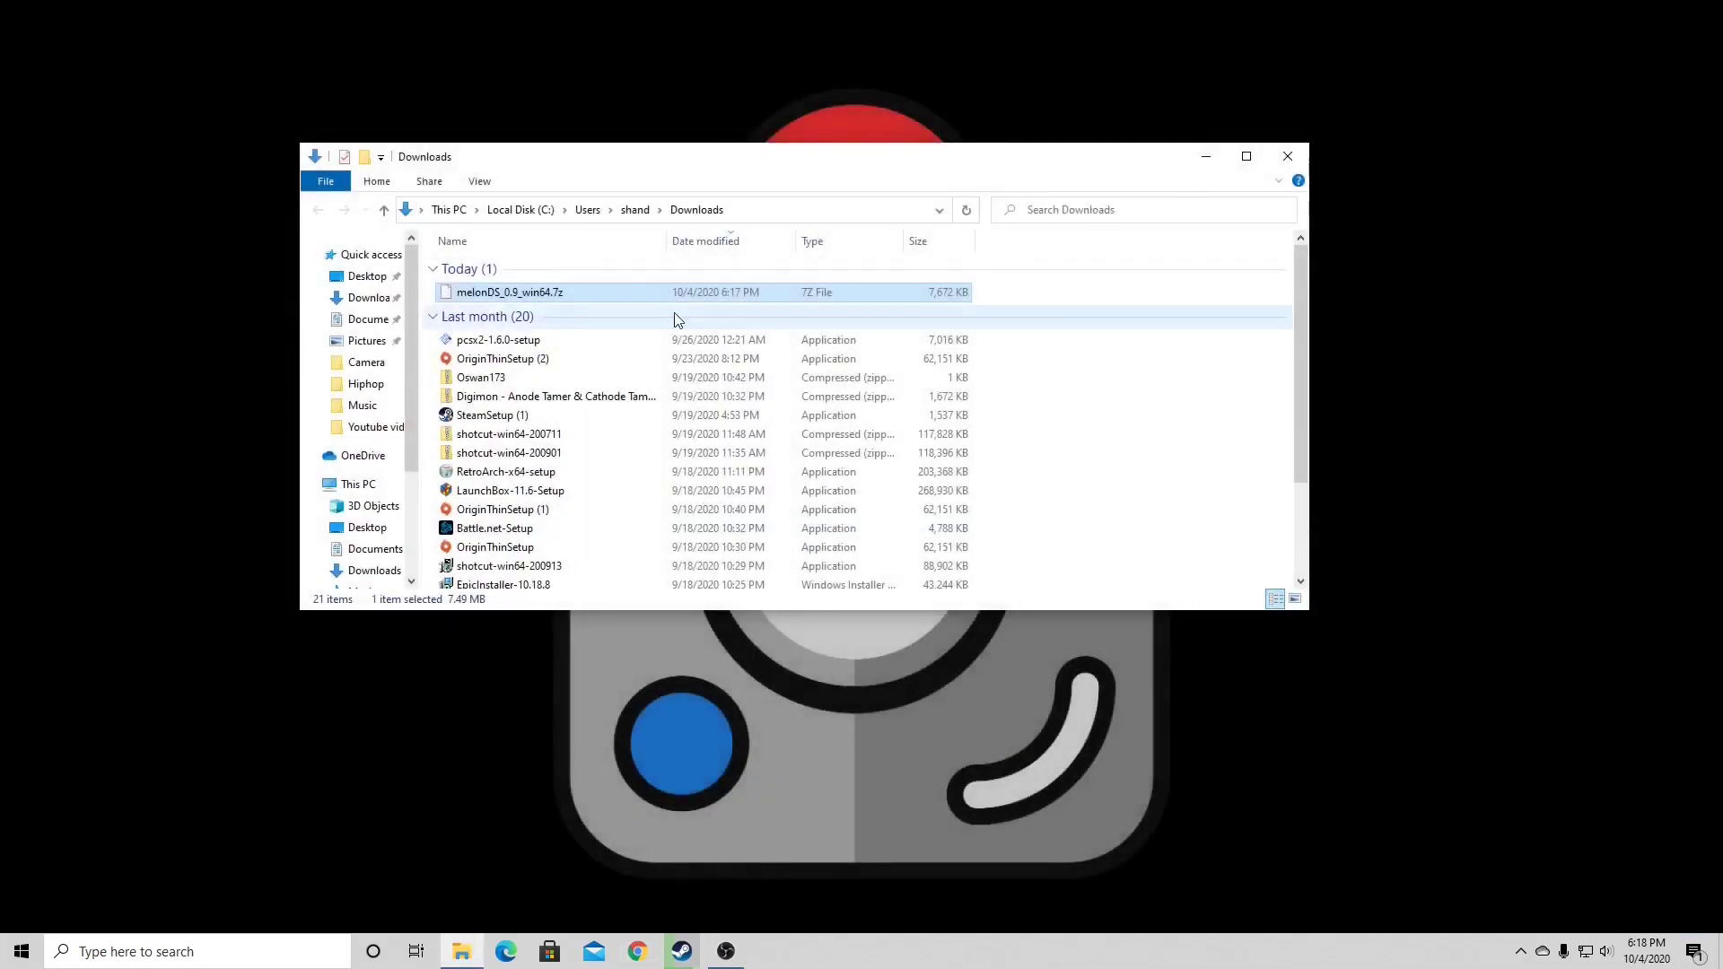
{"action": "left_click_drag", "start_coordinate": [489, 296], "coordinate": [67, 94]}
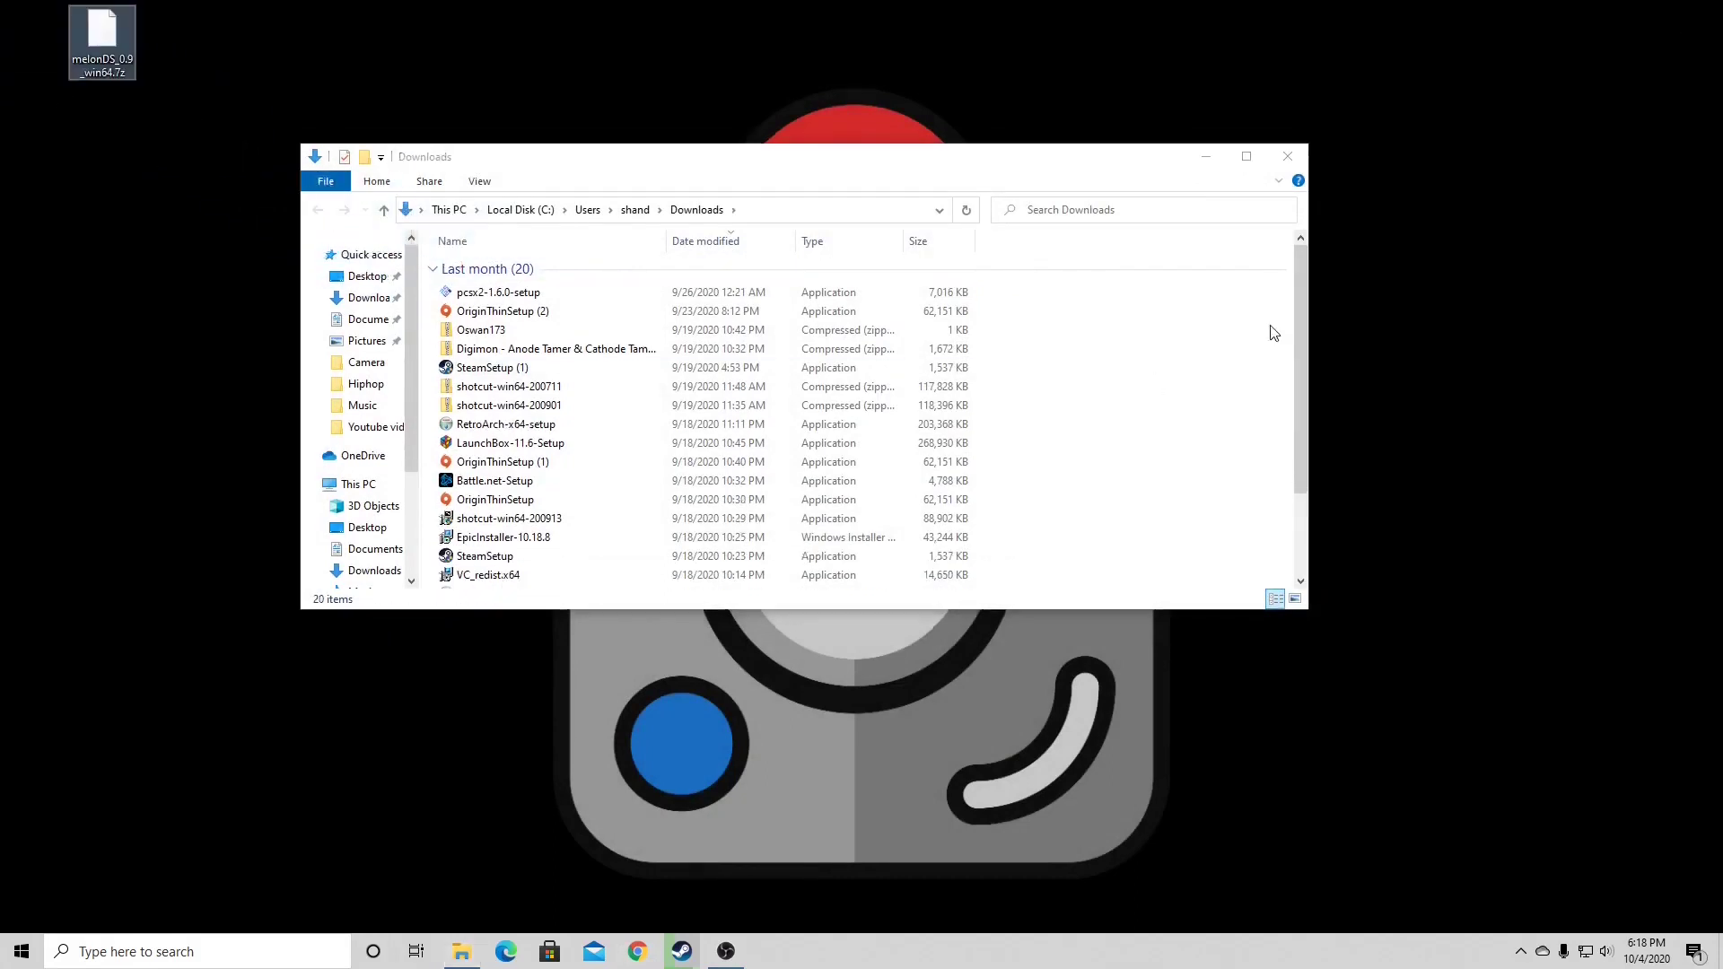
{"action": "left_click", "coordinate": [1289, 154]}
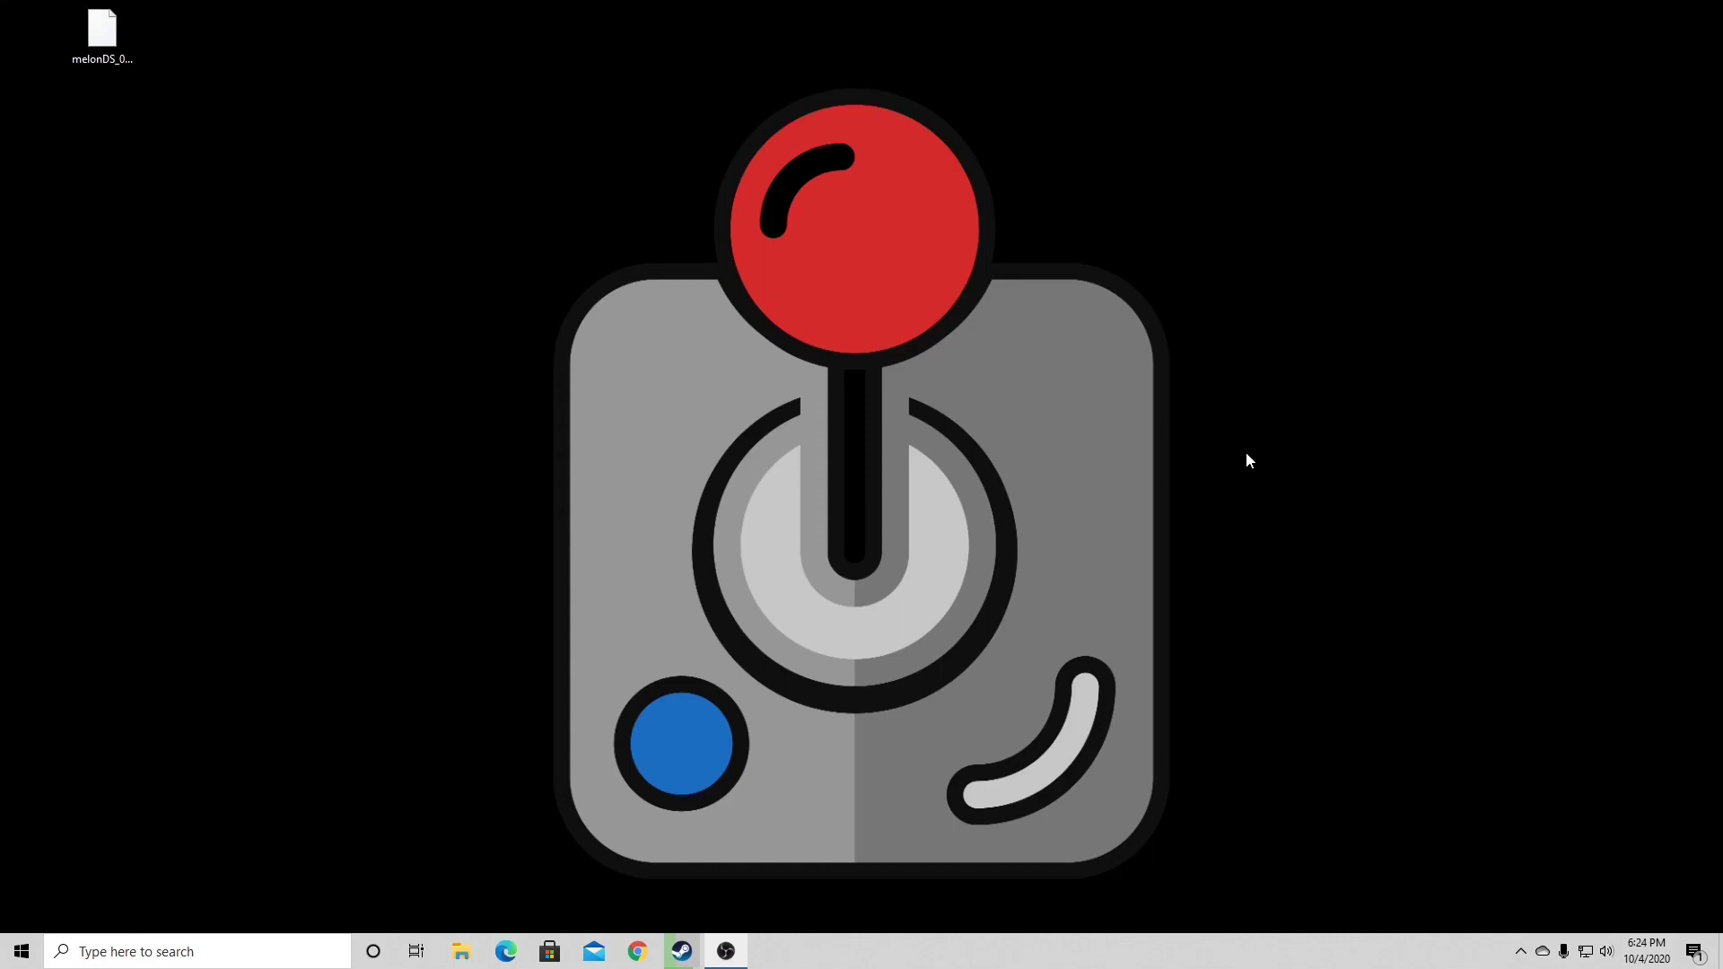
- Extract the melonDS_0.9_win64.7z archive on the desktop with 7-Zip and launch melonDS
{"action": "right_click", "coordinate": [105, 30]}
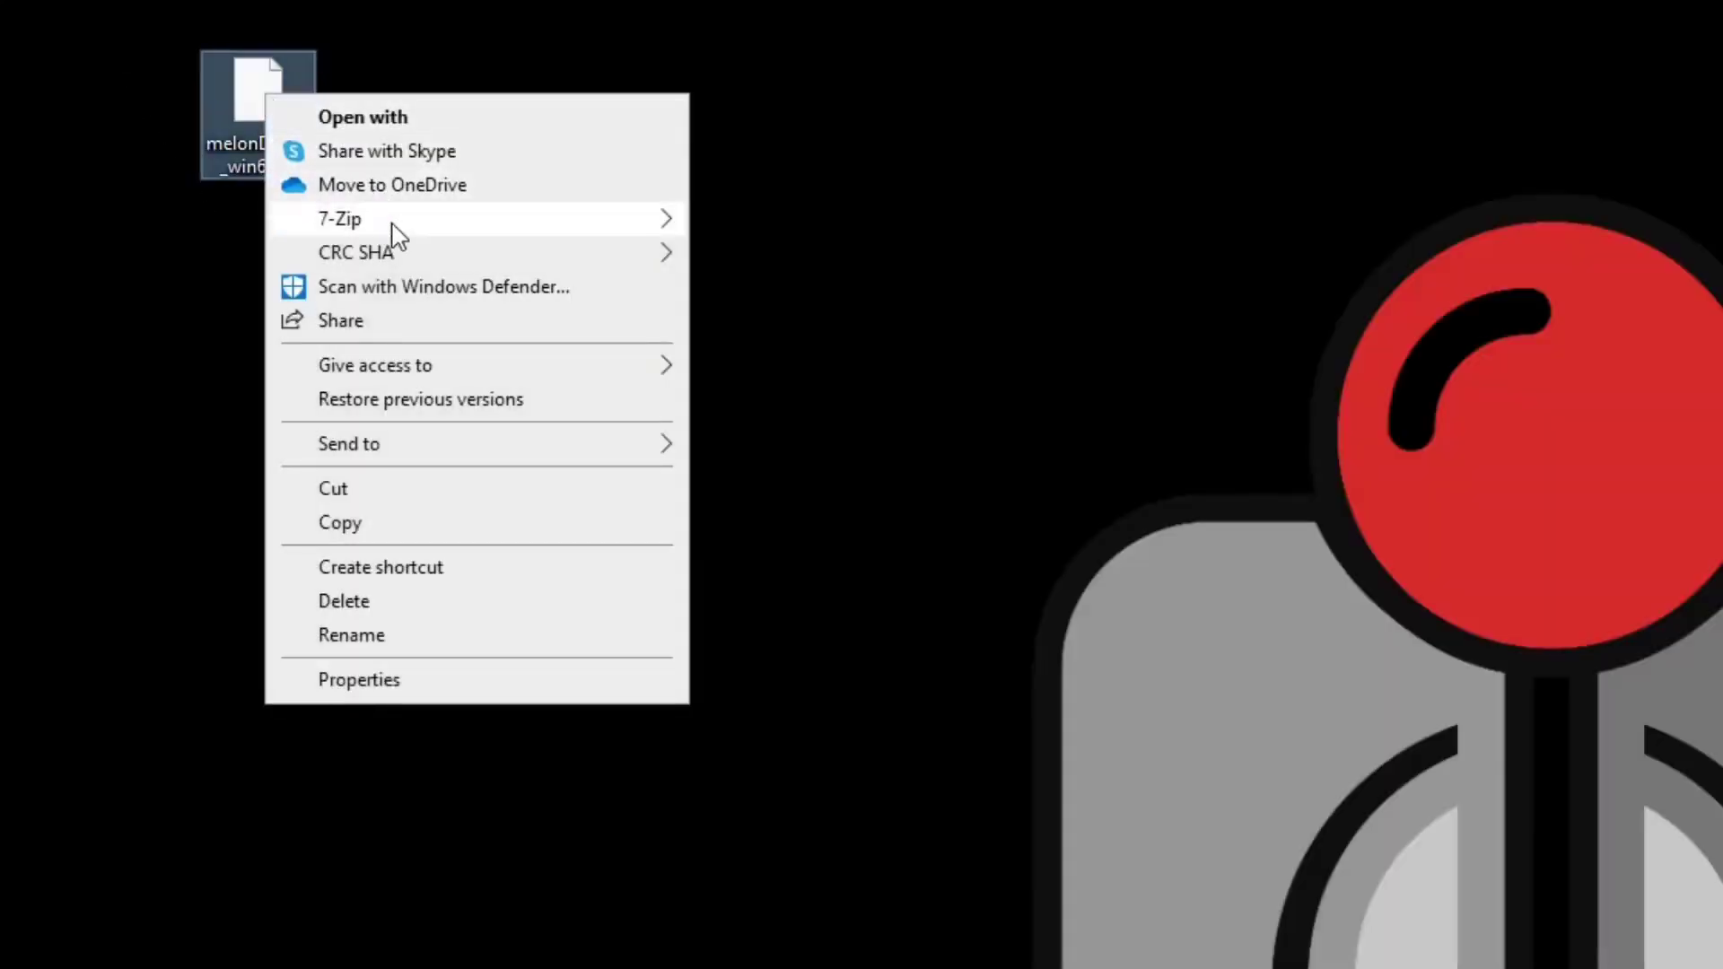
{"action": "mouse_move", "coordinate": [397, 235]}
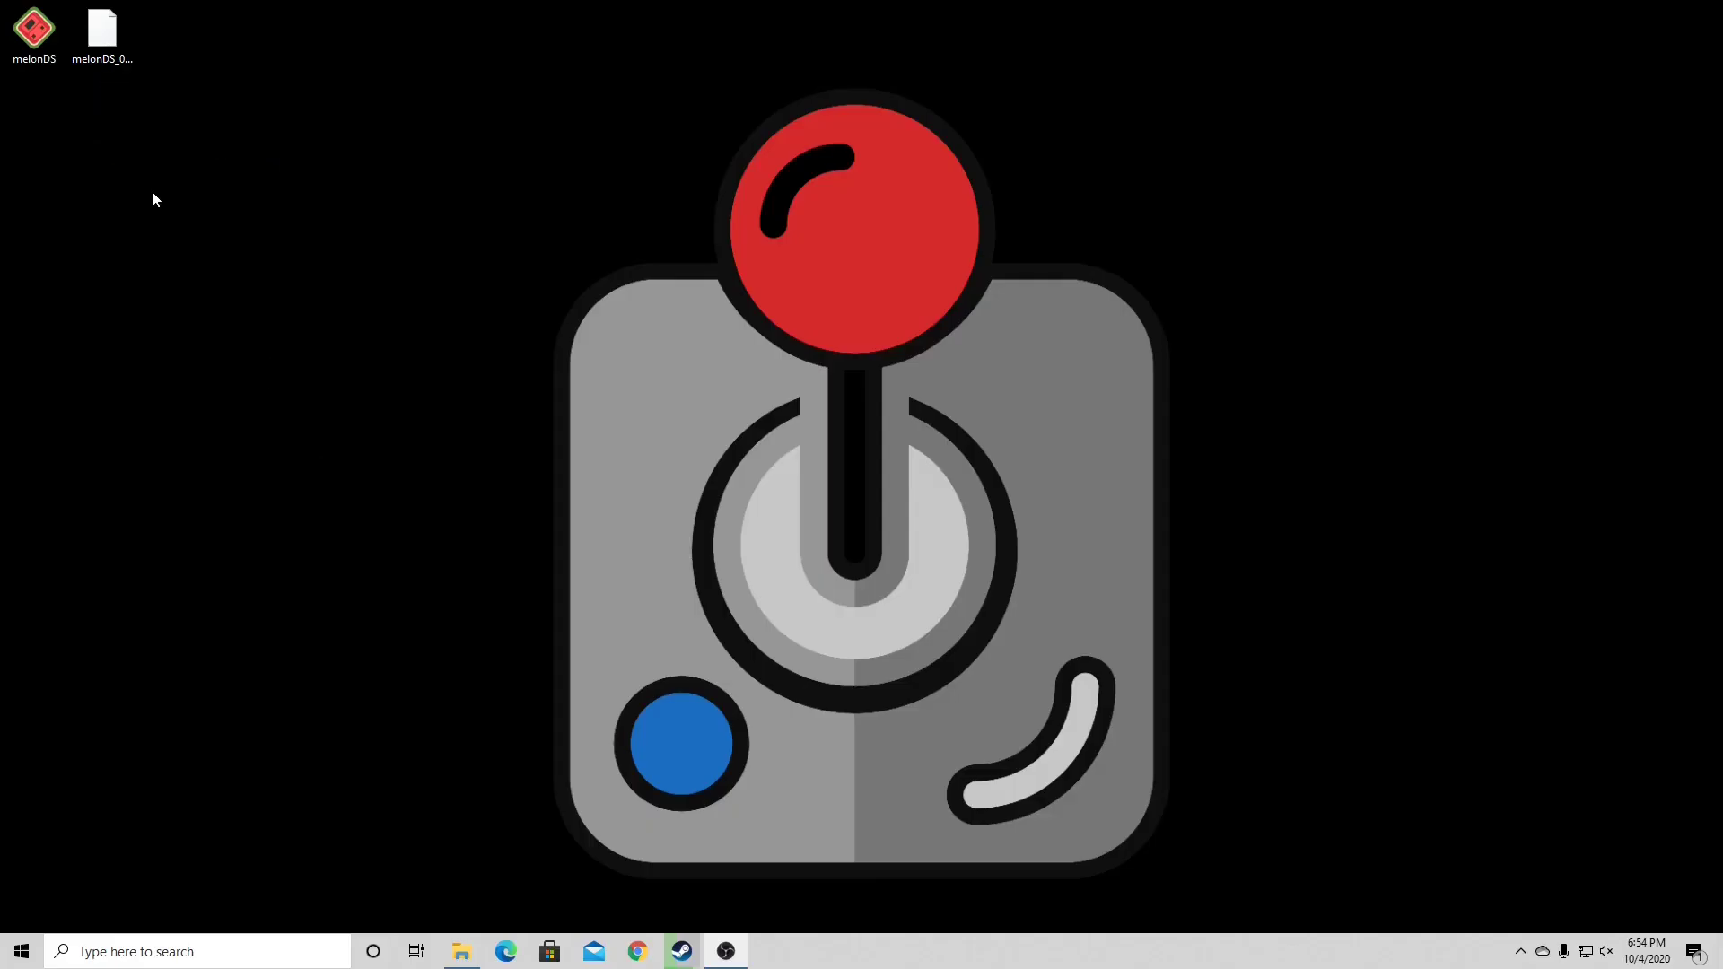
{"action": "double_click", "coordinate": [34, 29]}
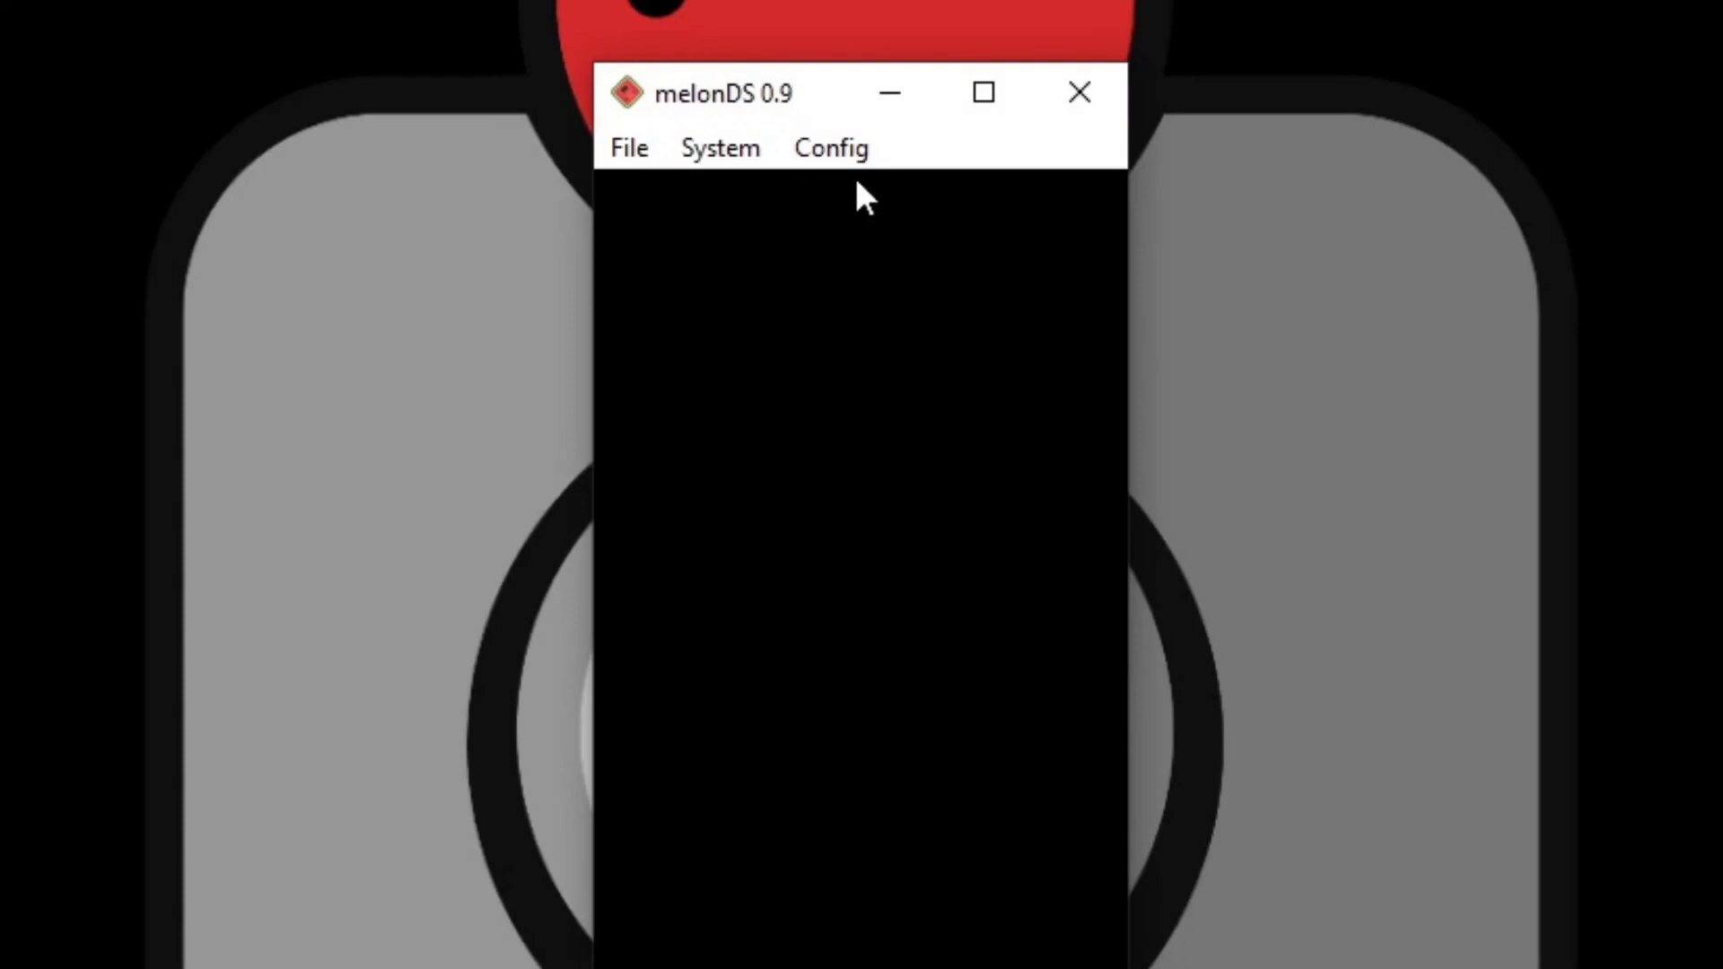
- Set the video settings to the OpenGL 3D renderer with an internal resolution of 8x native (2048x1536)
{"action": "left_click", "coordinate": [853, 151]}
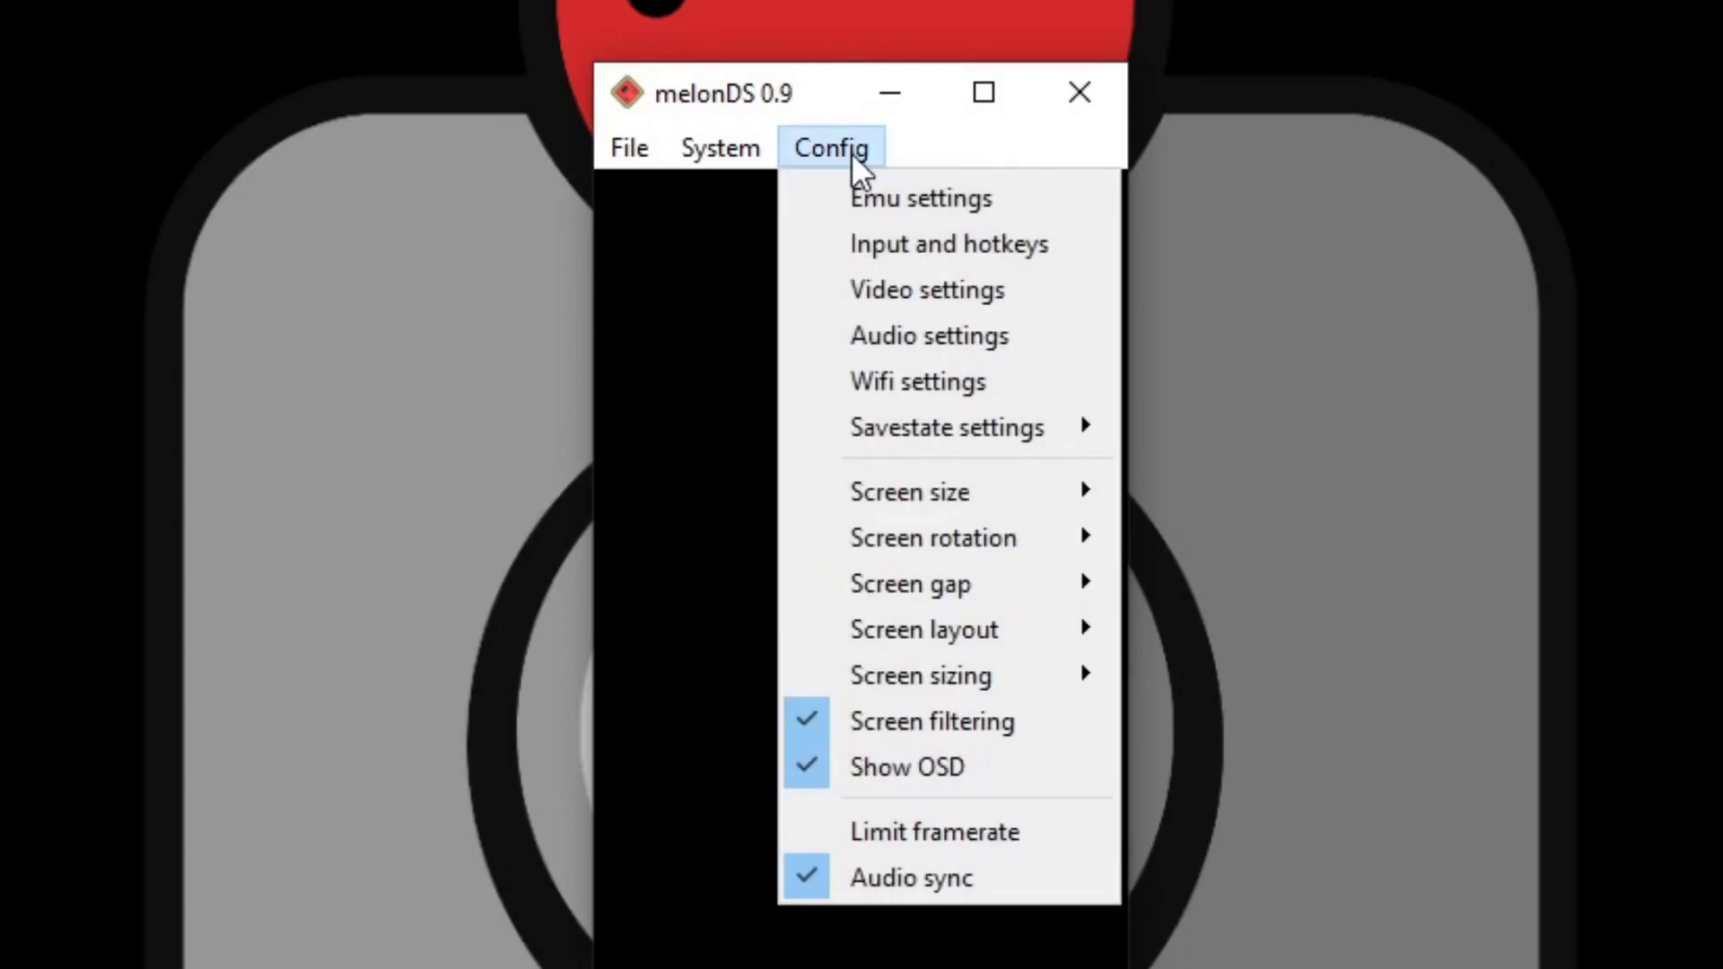
{"action": "left_click", "coordinate": [944, 293]}
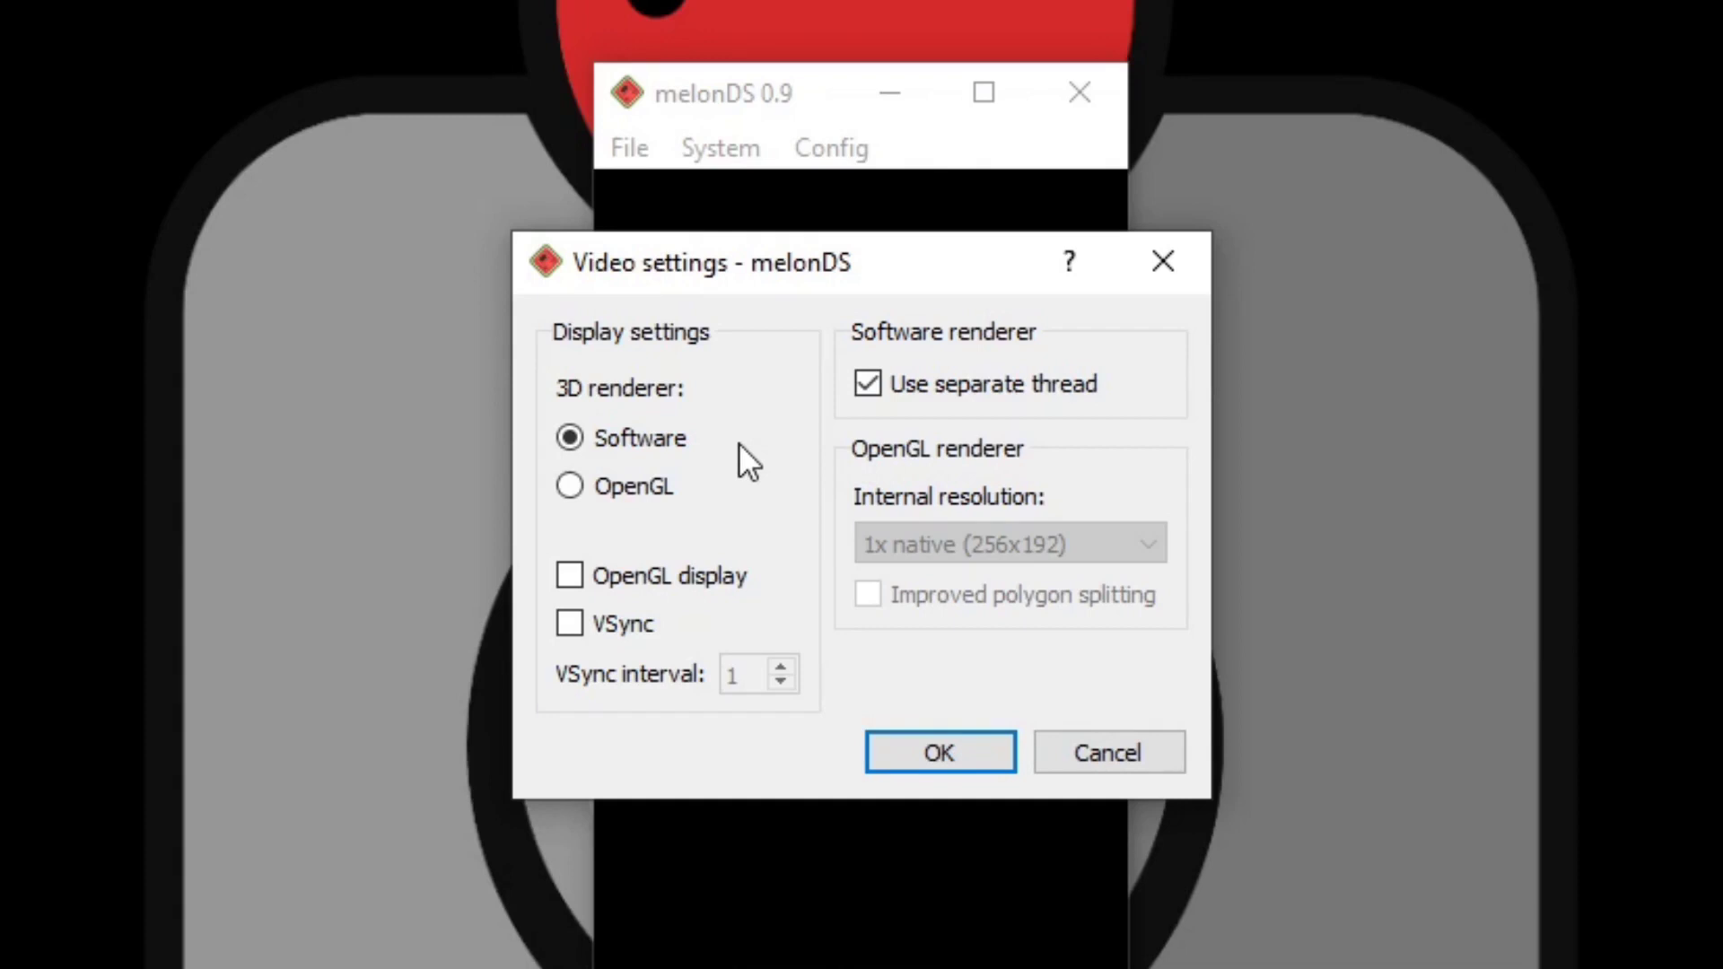
{"action": "left_click", "coordinate": [576, 486]}
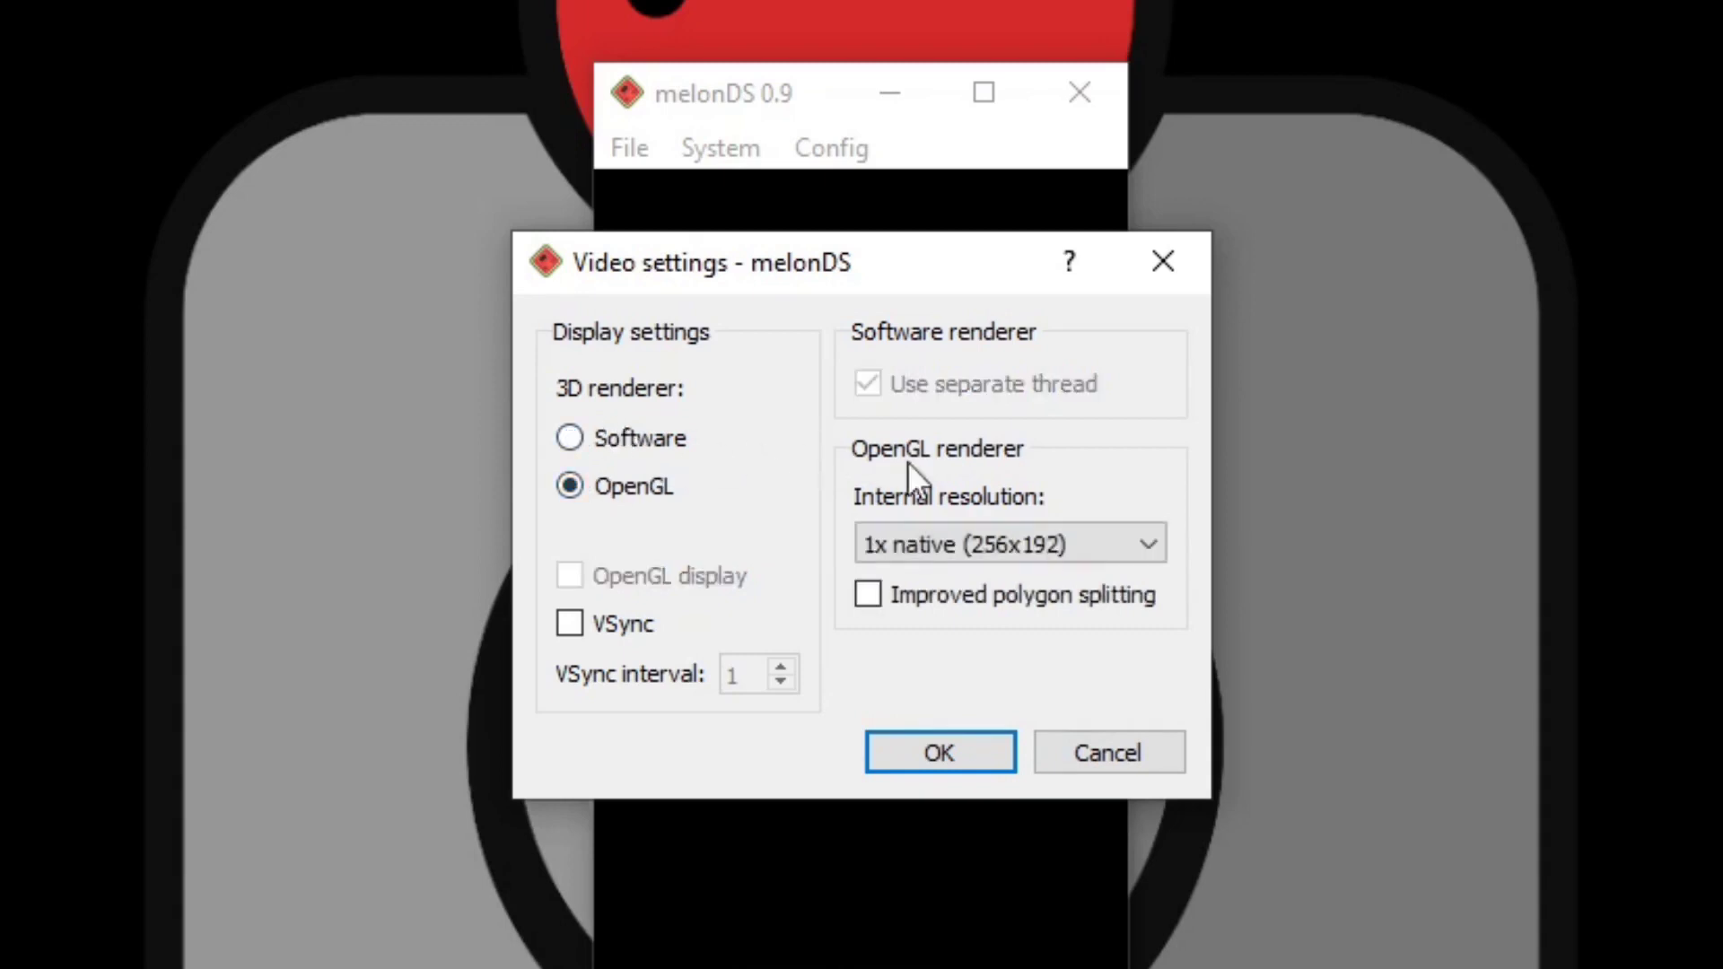
{"action": "left_click", "coordinate": [1158, 542]}
{"action": "left_click_drag", "start_coordinate": [1154, 634], "coordinate": [1162, 548]}
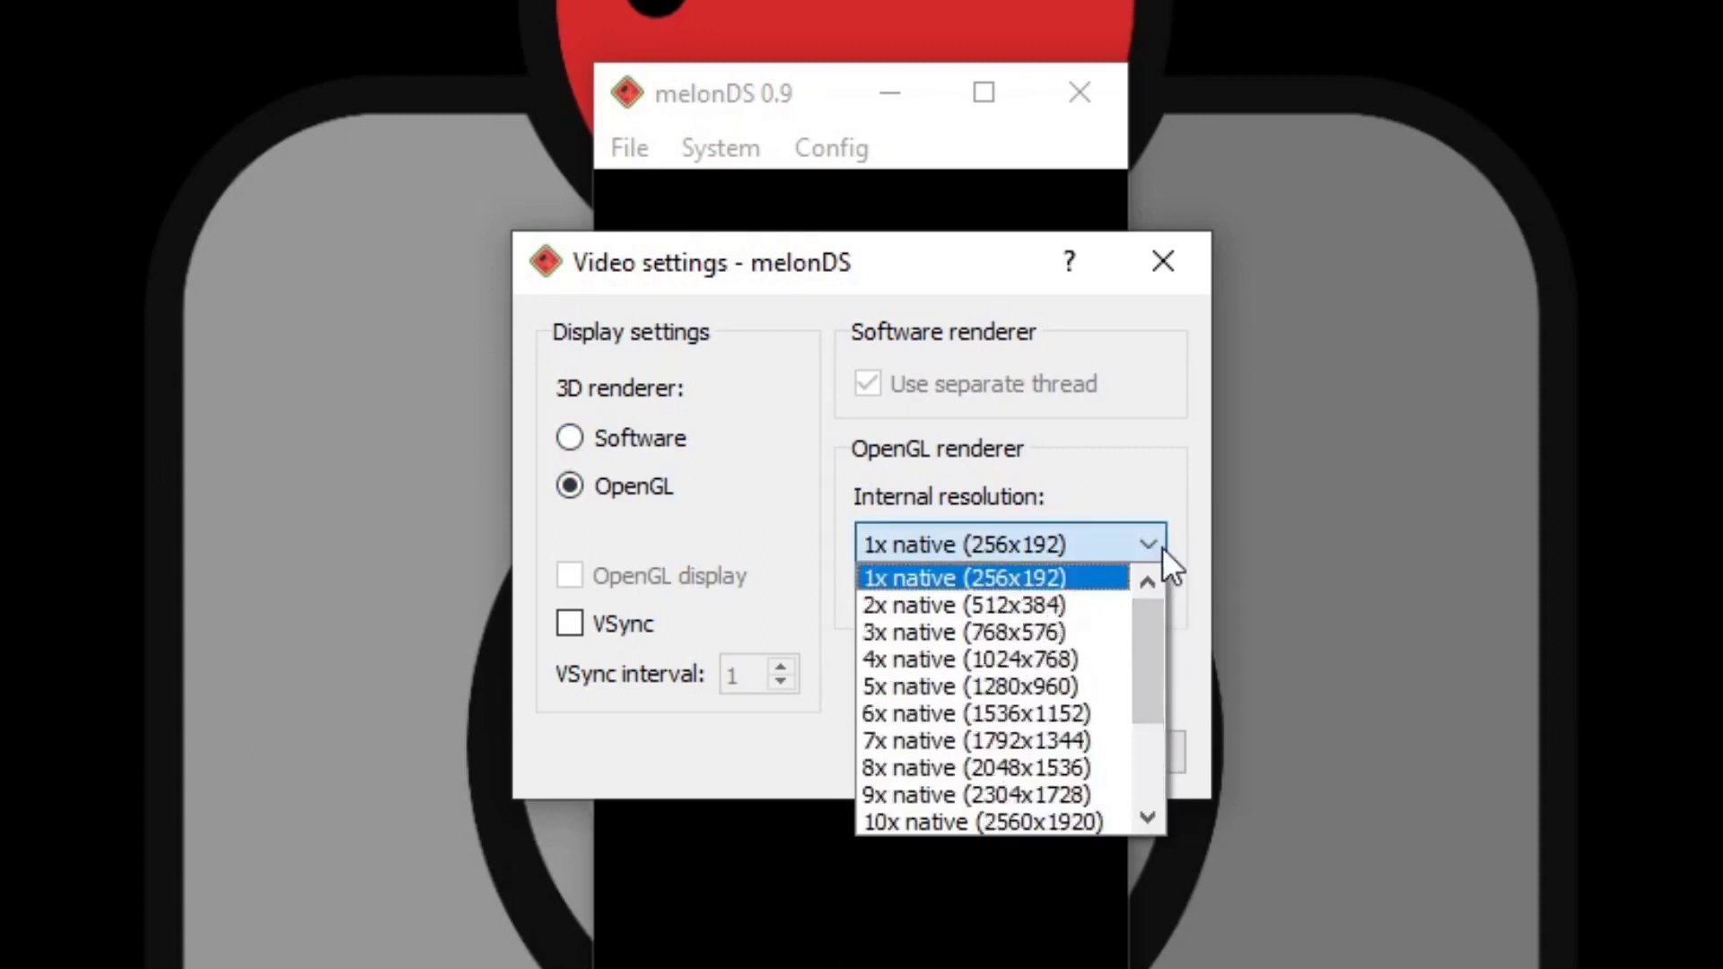
{"action": "left_click", "coordinate": [901, 768]}
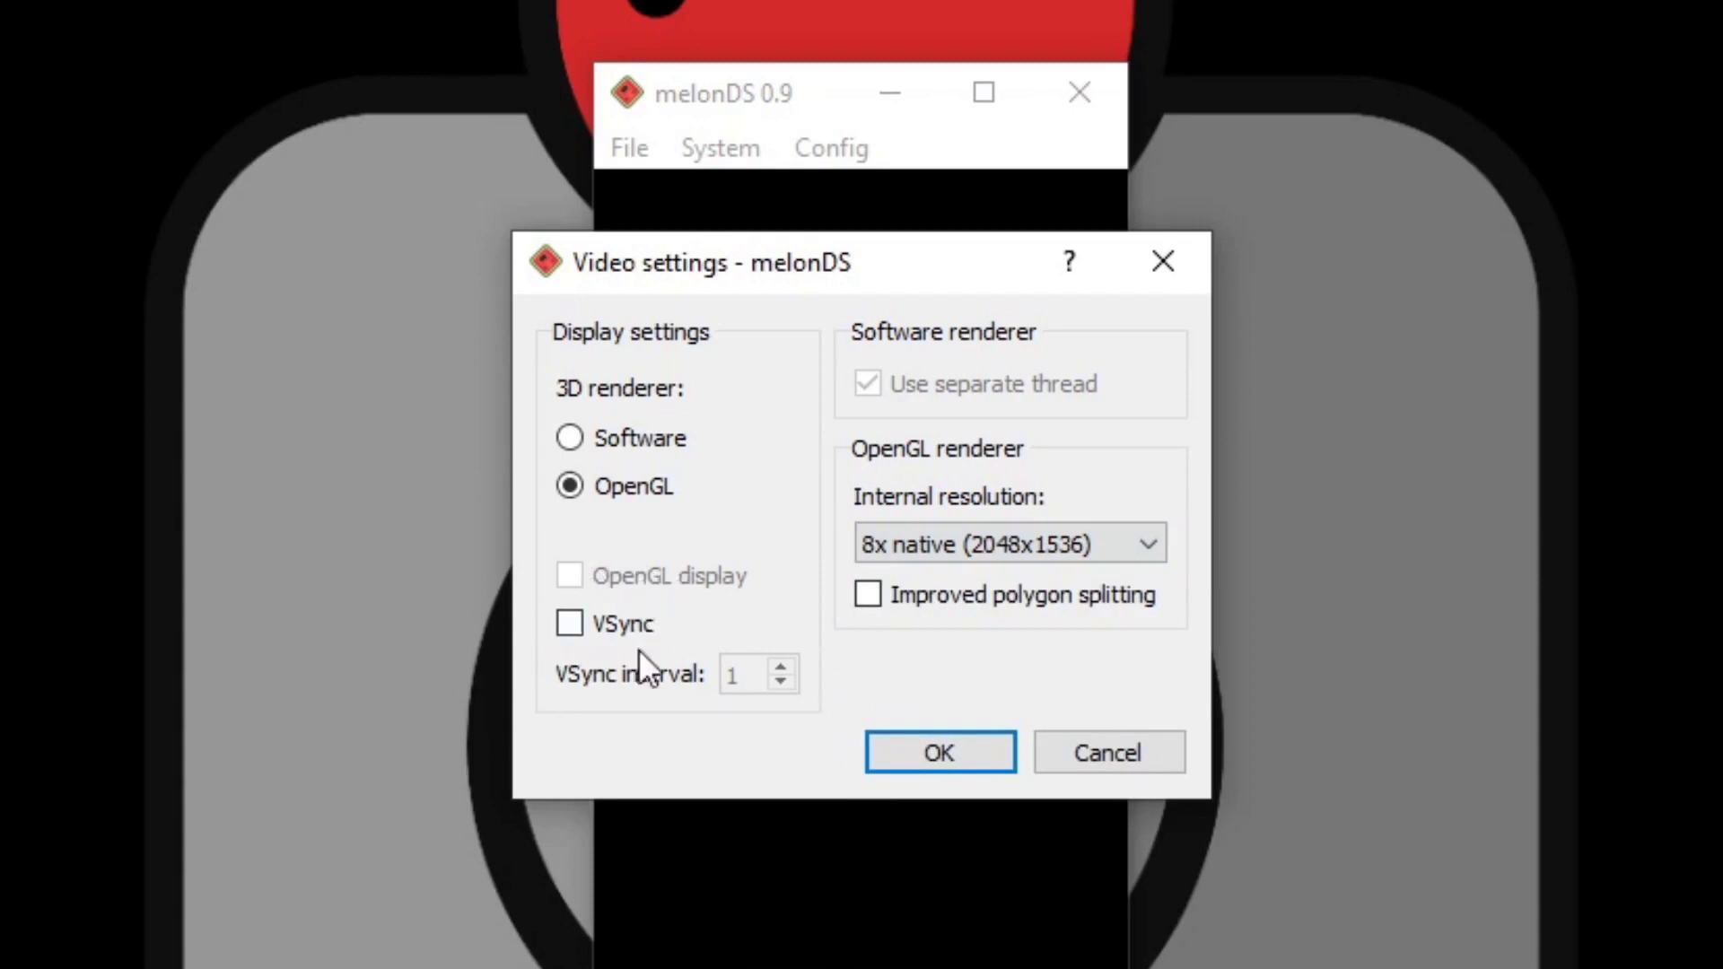
{"action": "left_click", "coordinate": [952, 748]}
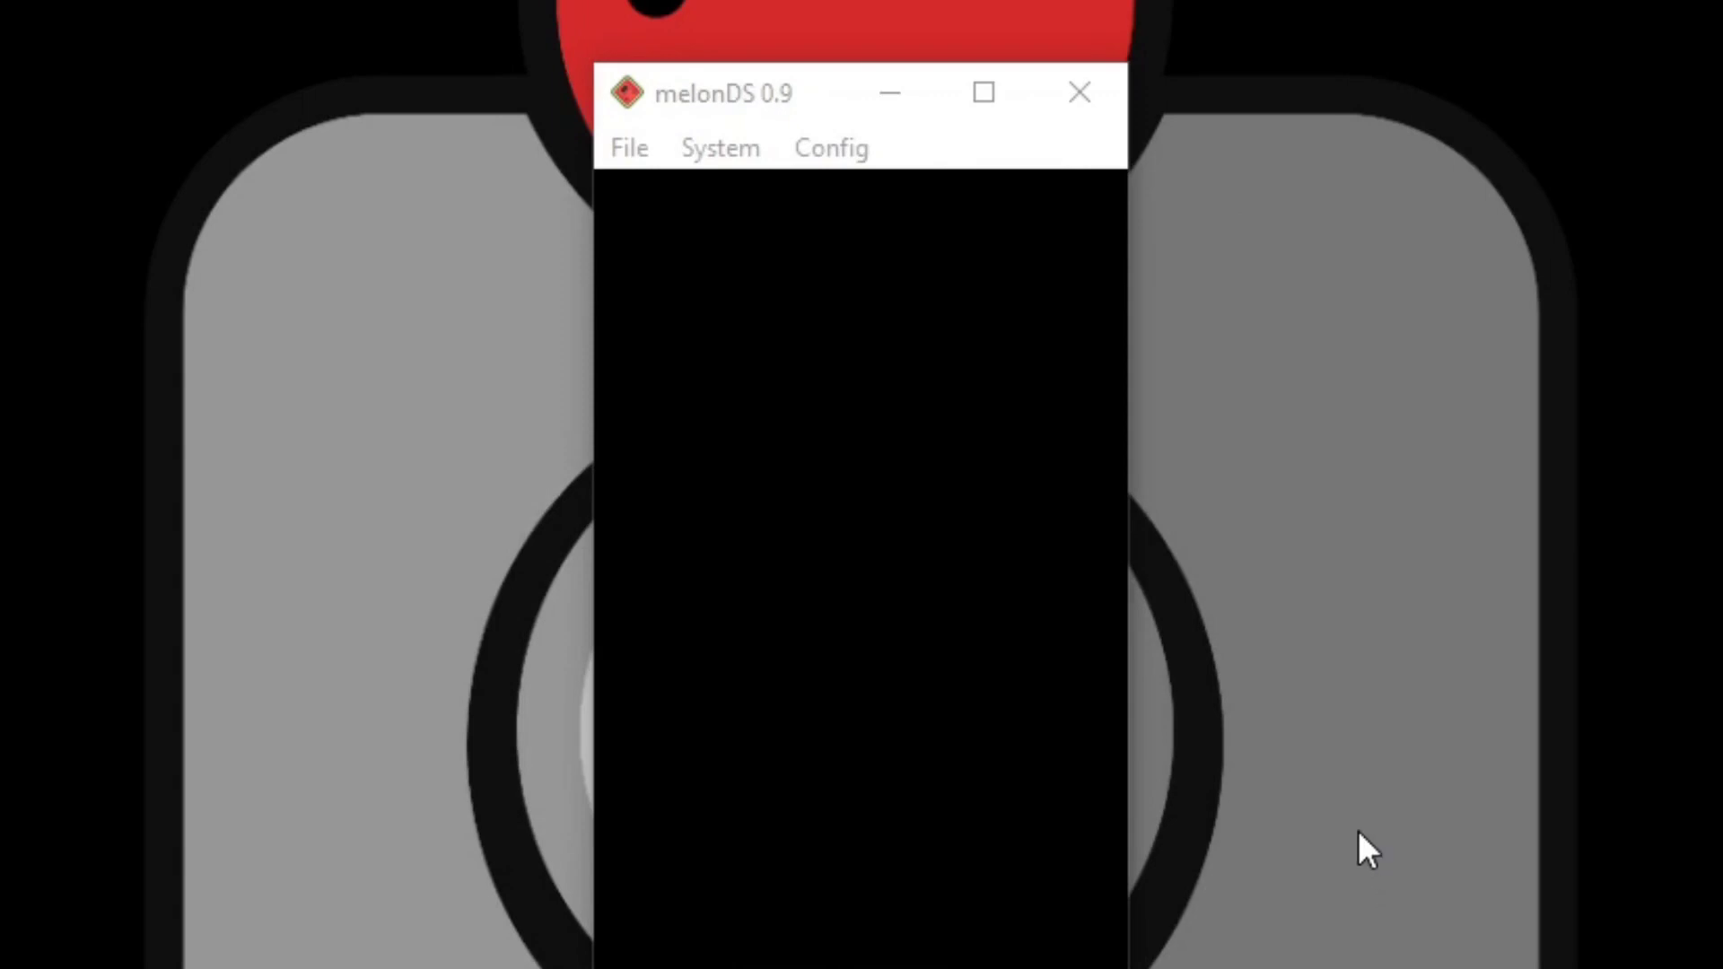
- Assign bios9.bin from the desktop's NDS Bios & Firmware folder as the DS ARM9 BIOS in the emulator settings
{"action": "left_click", "coordinate": [844, 148]}
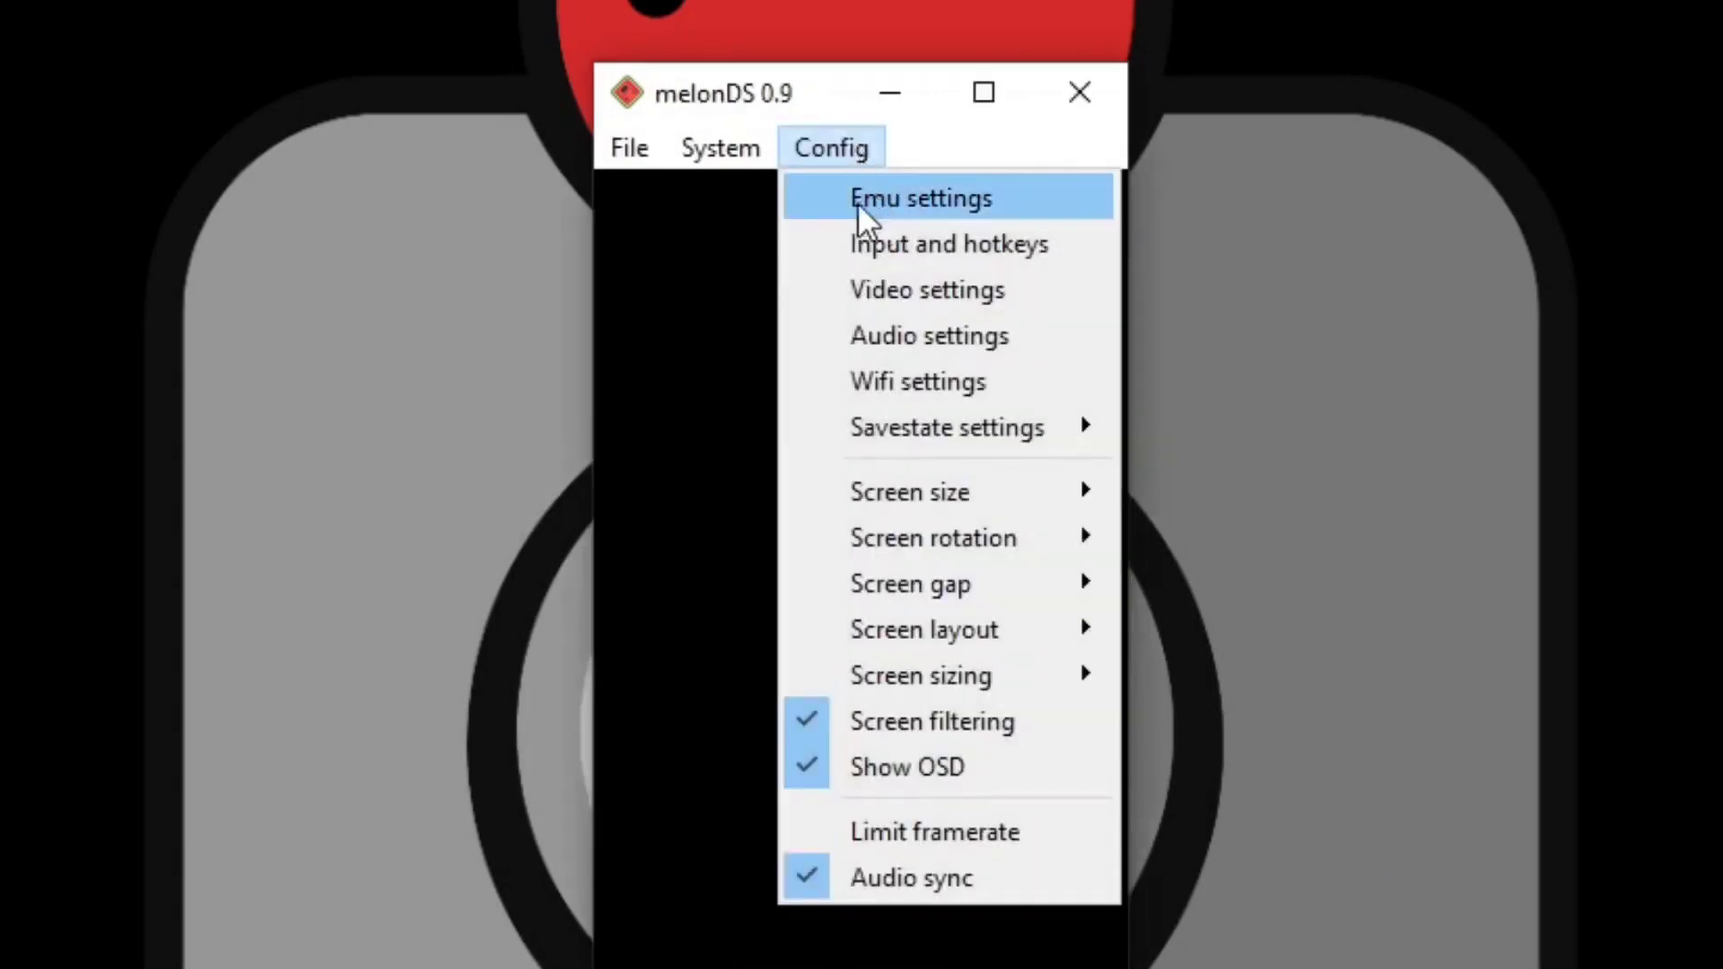
{"action": "left_click", "coordinate": [831, 208]}
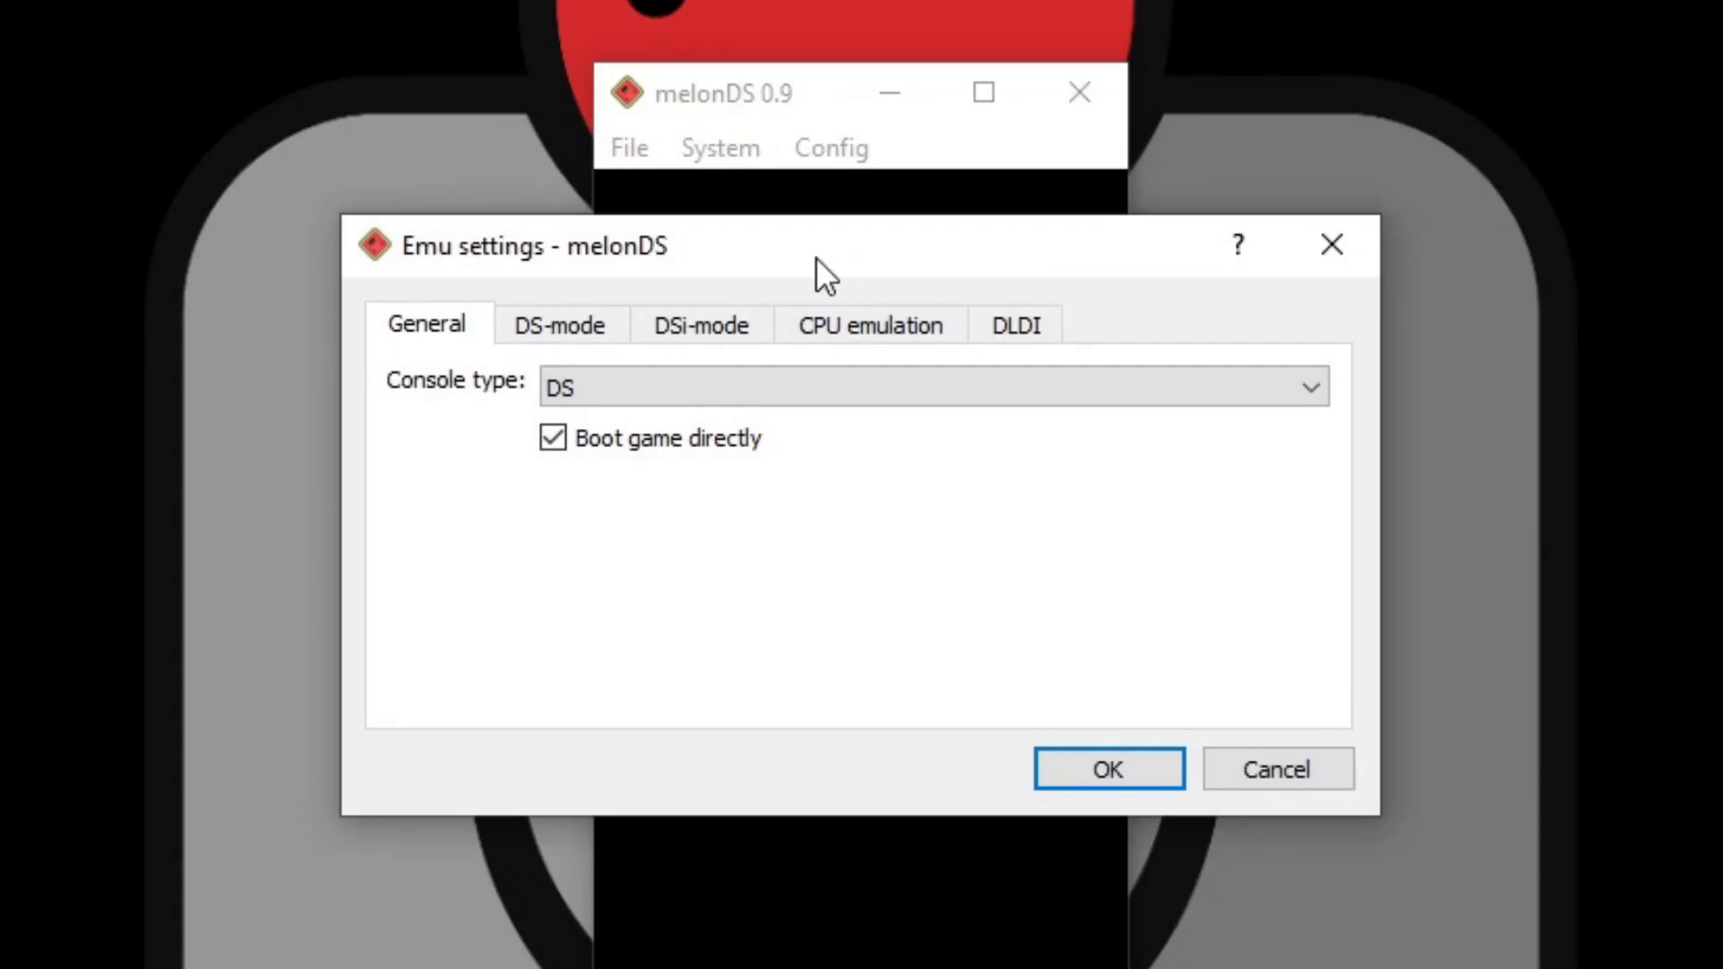
{"action": "left_click", "coordinate": [593, 330]}
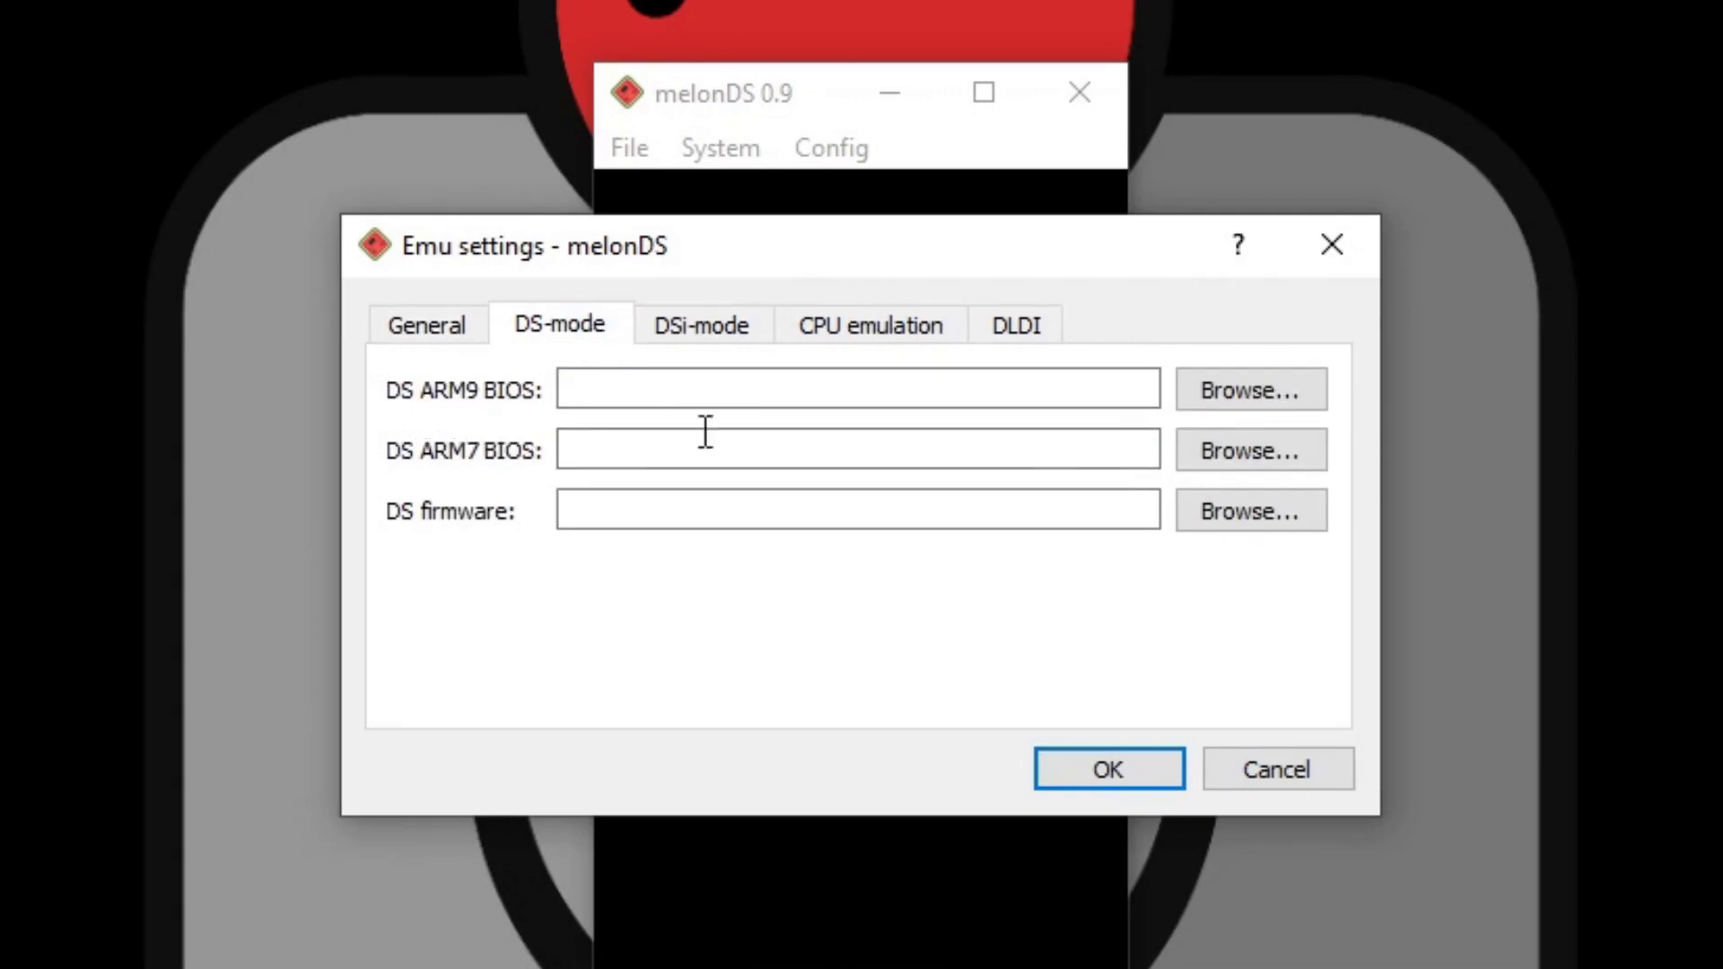
{"action": "left_click", "coordinate": [1235, 388]}
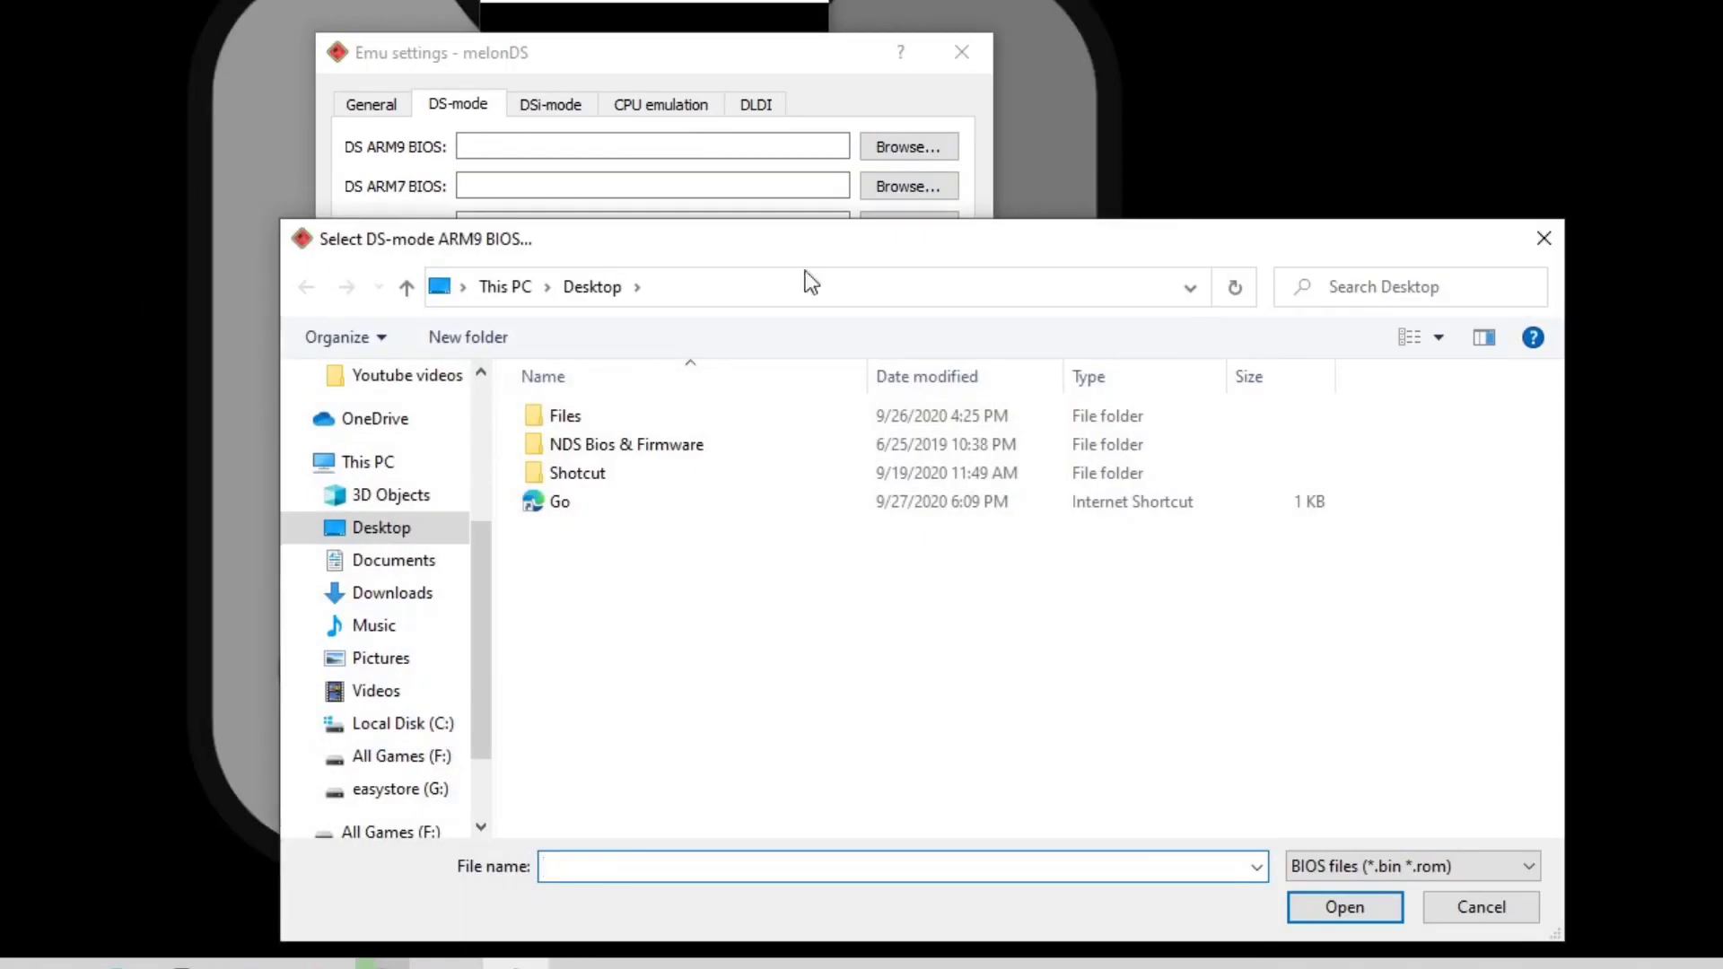
{"action": "double_click", "coordinate": [650, 444]}
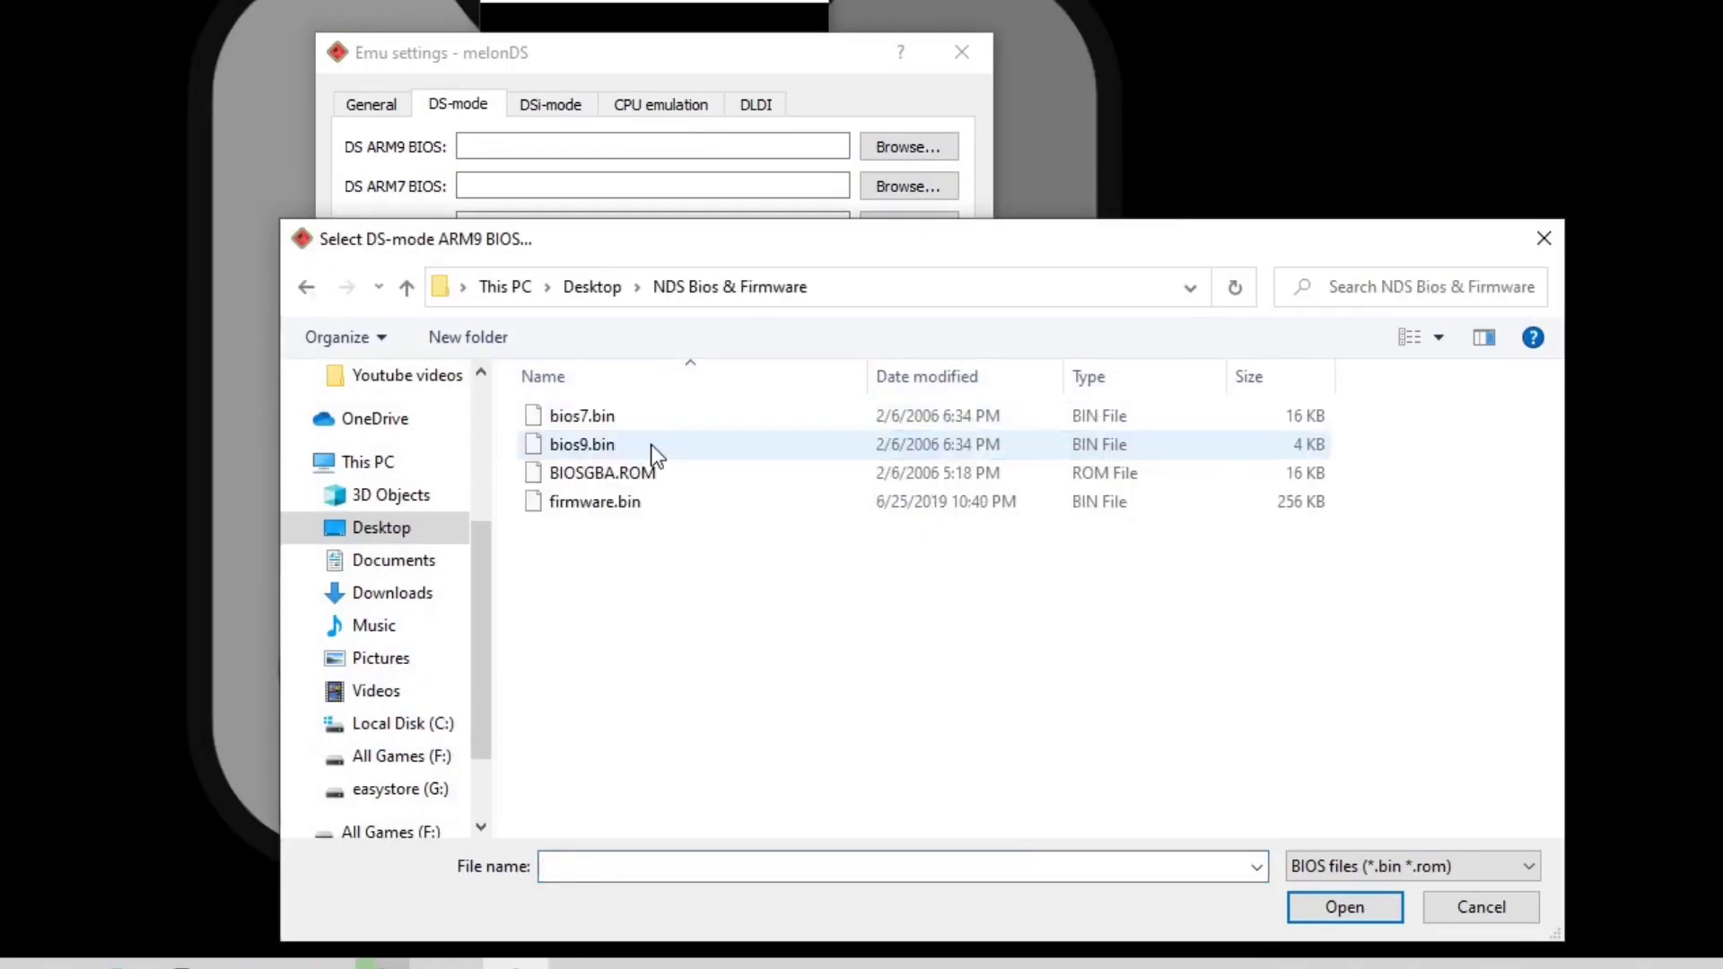
{"action": "left_click", "coordinate": [591, 446]}
{"action": "left_click", "coordinate": [1337, 908]}
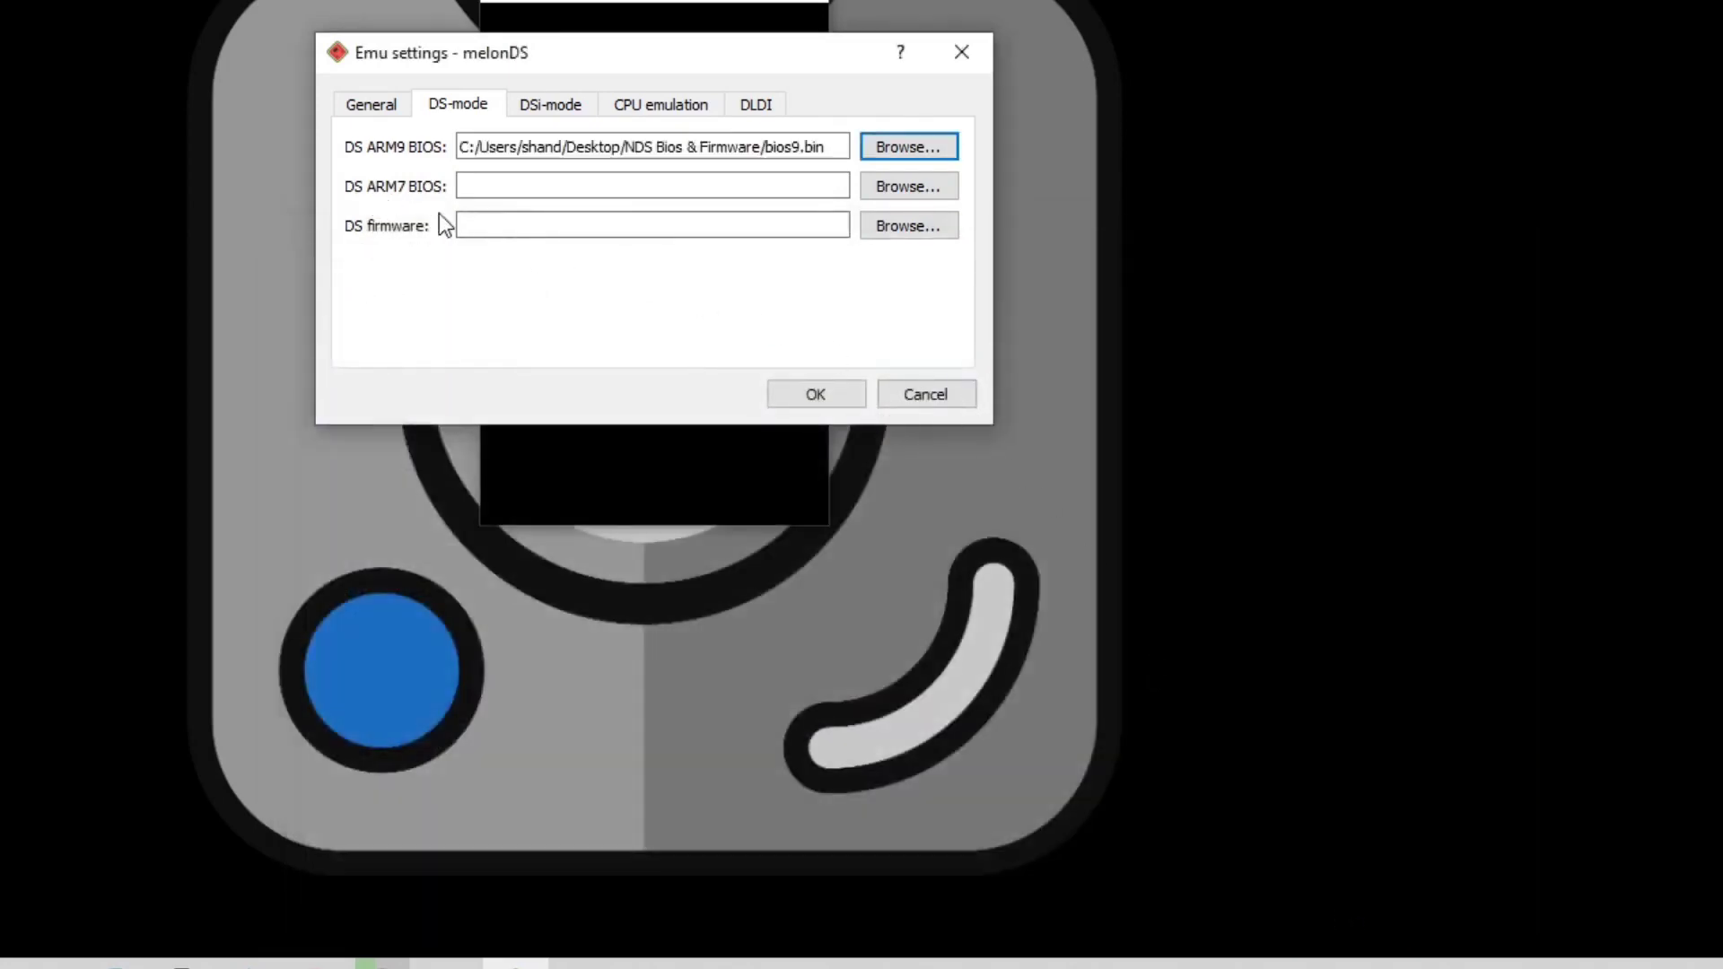
- Assign bios7.bin from the NDS Bios & Firmware folder as the DS ARM7 BIOS
{"action": "left_click", "coordinate": [908, 185]}
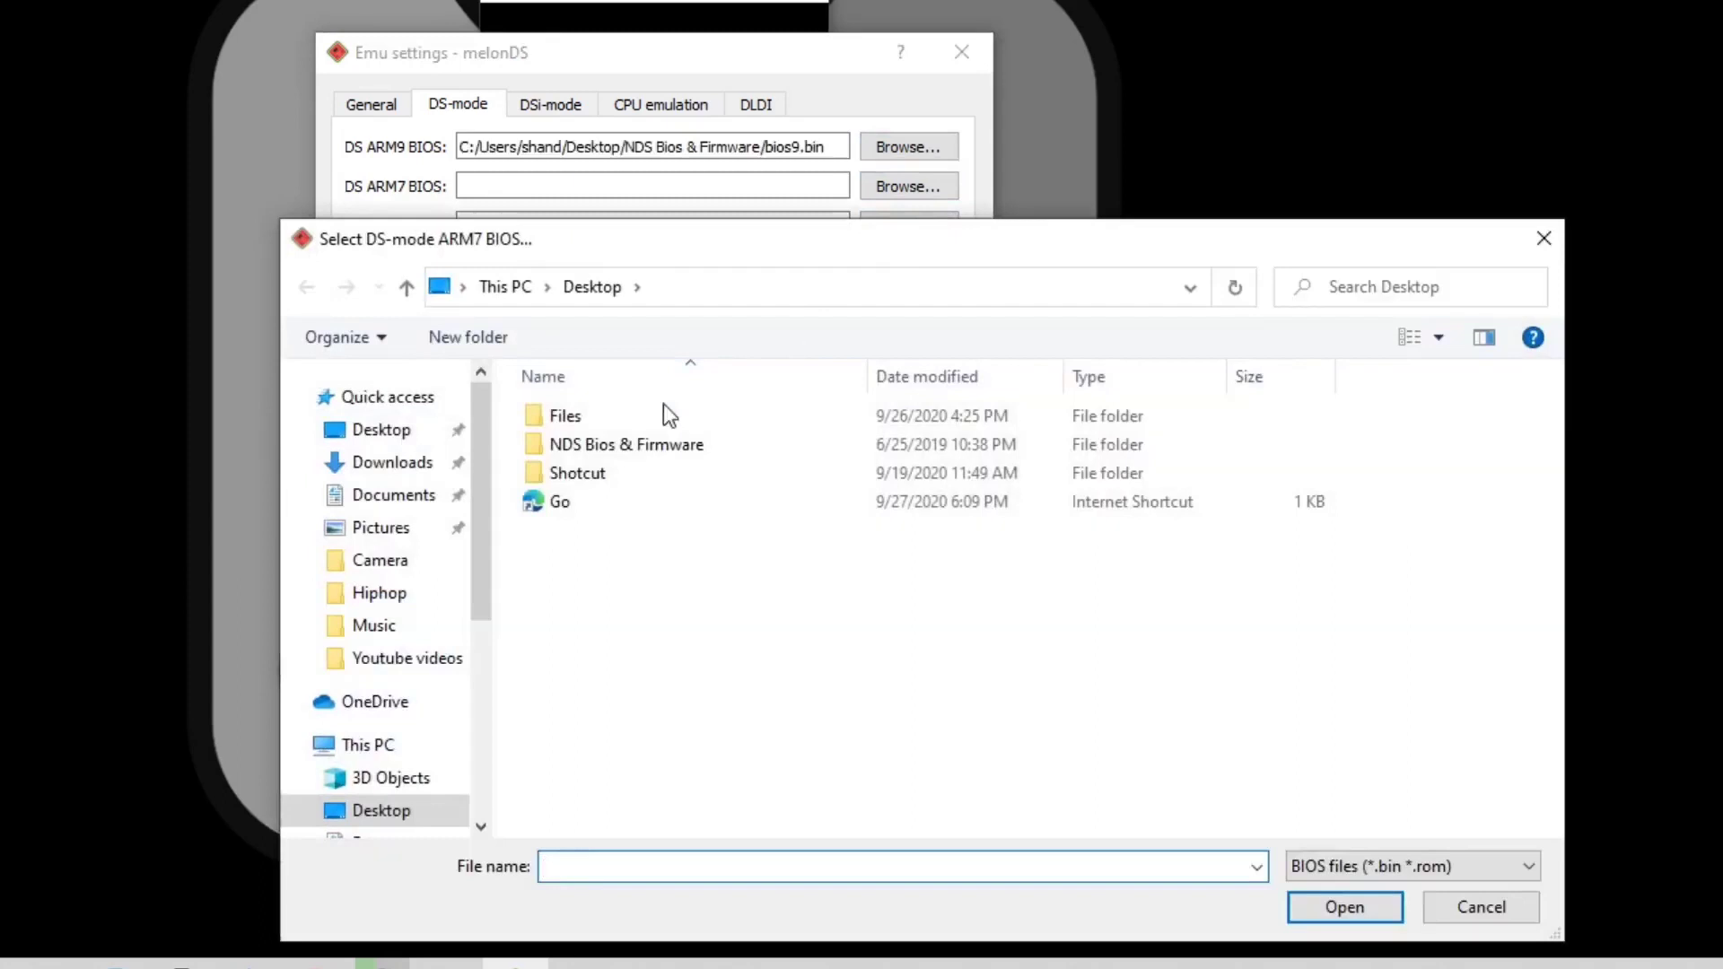
{"action": "double_click", "coordinate": [637, 446]}
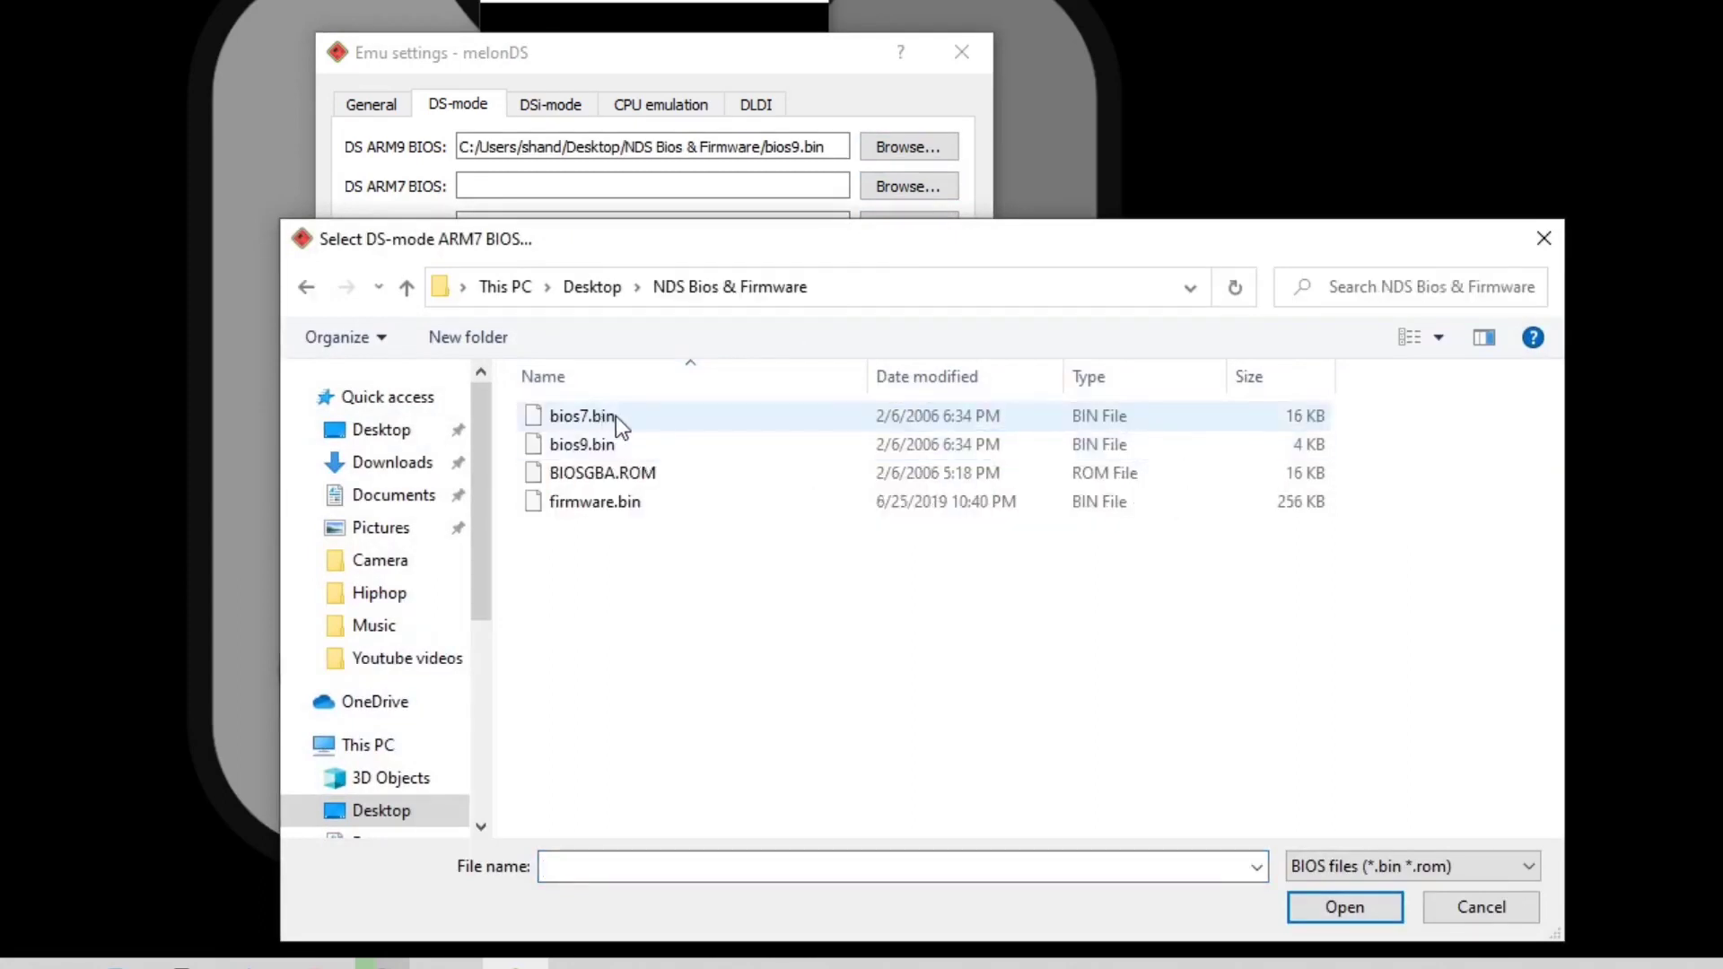
{"action": "double_click", "coordinate": [614, 416]}
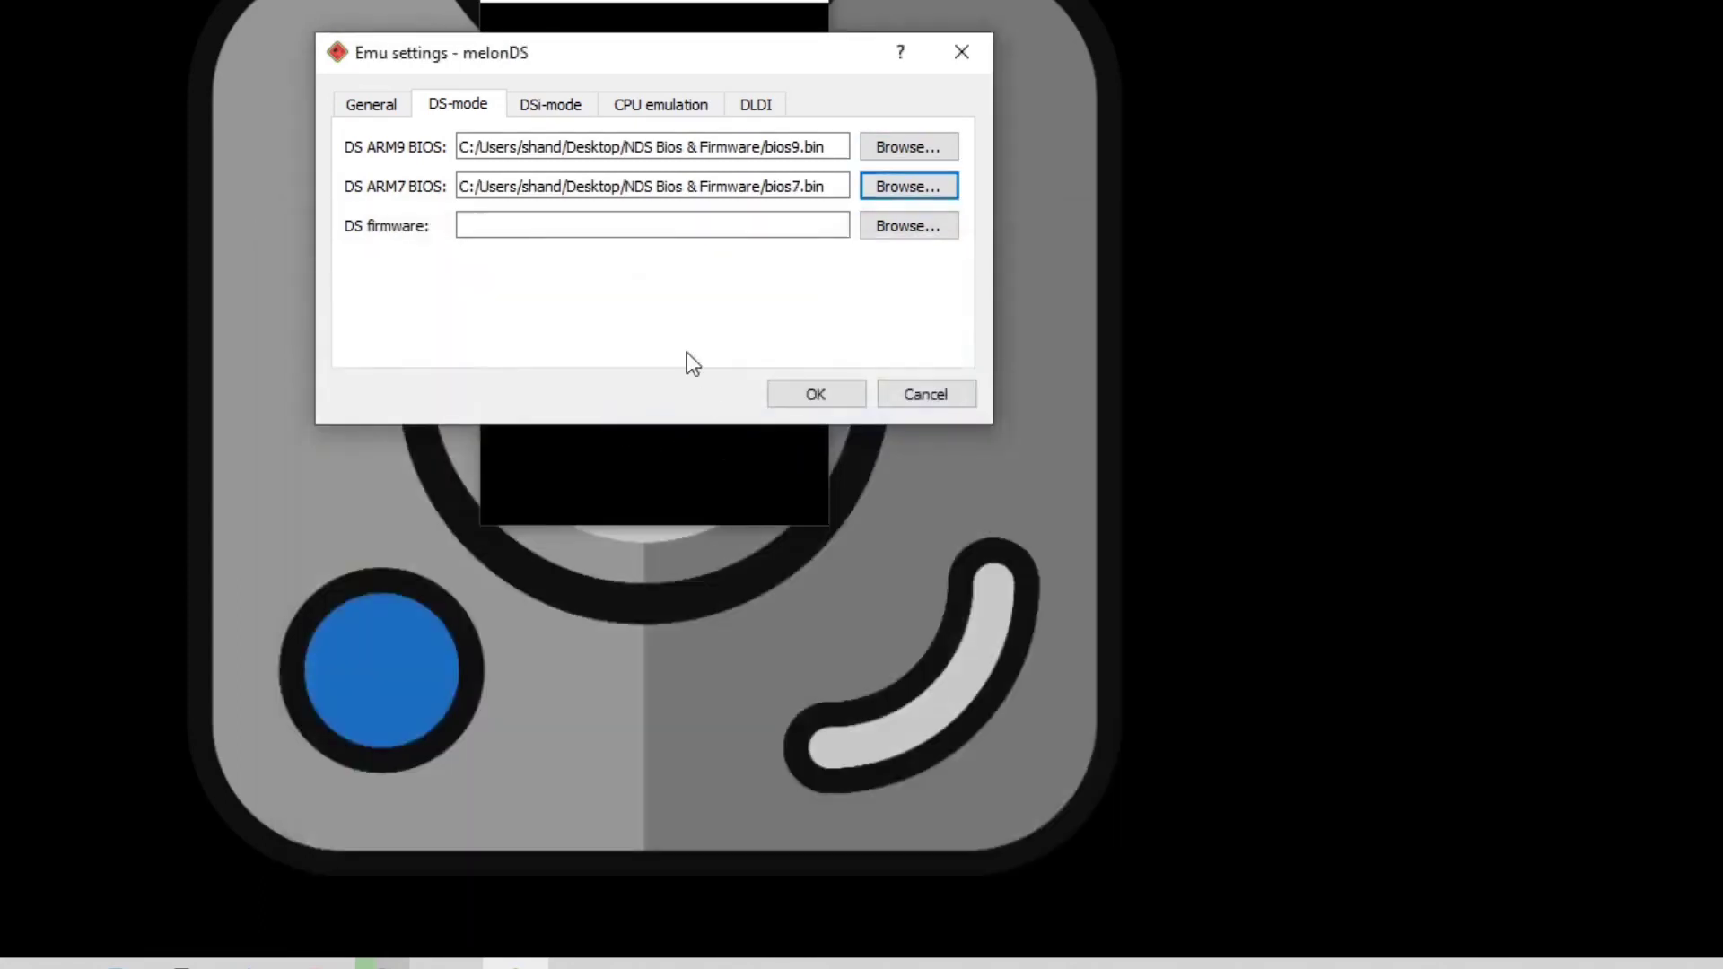
- Assign firmware.bin from the NDS Bios & Firmware folder as the DS firmware and apply the emulator settings
{"action": "left_click", "coordinate": [904, 225]}
{"action": "double_click", "coordinate": [595, 444]}
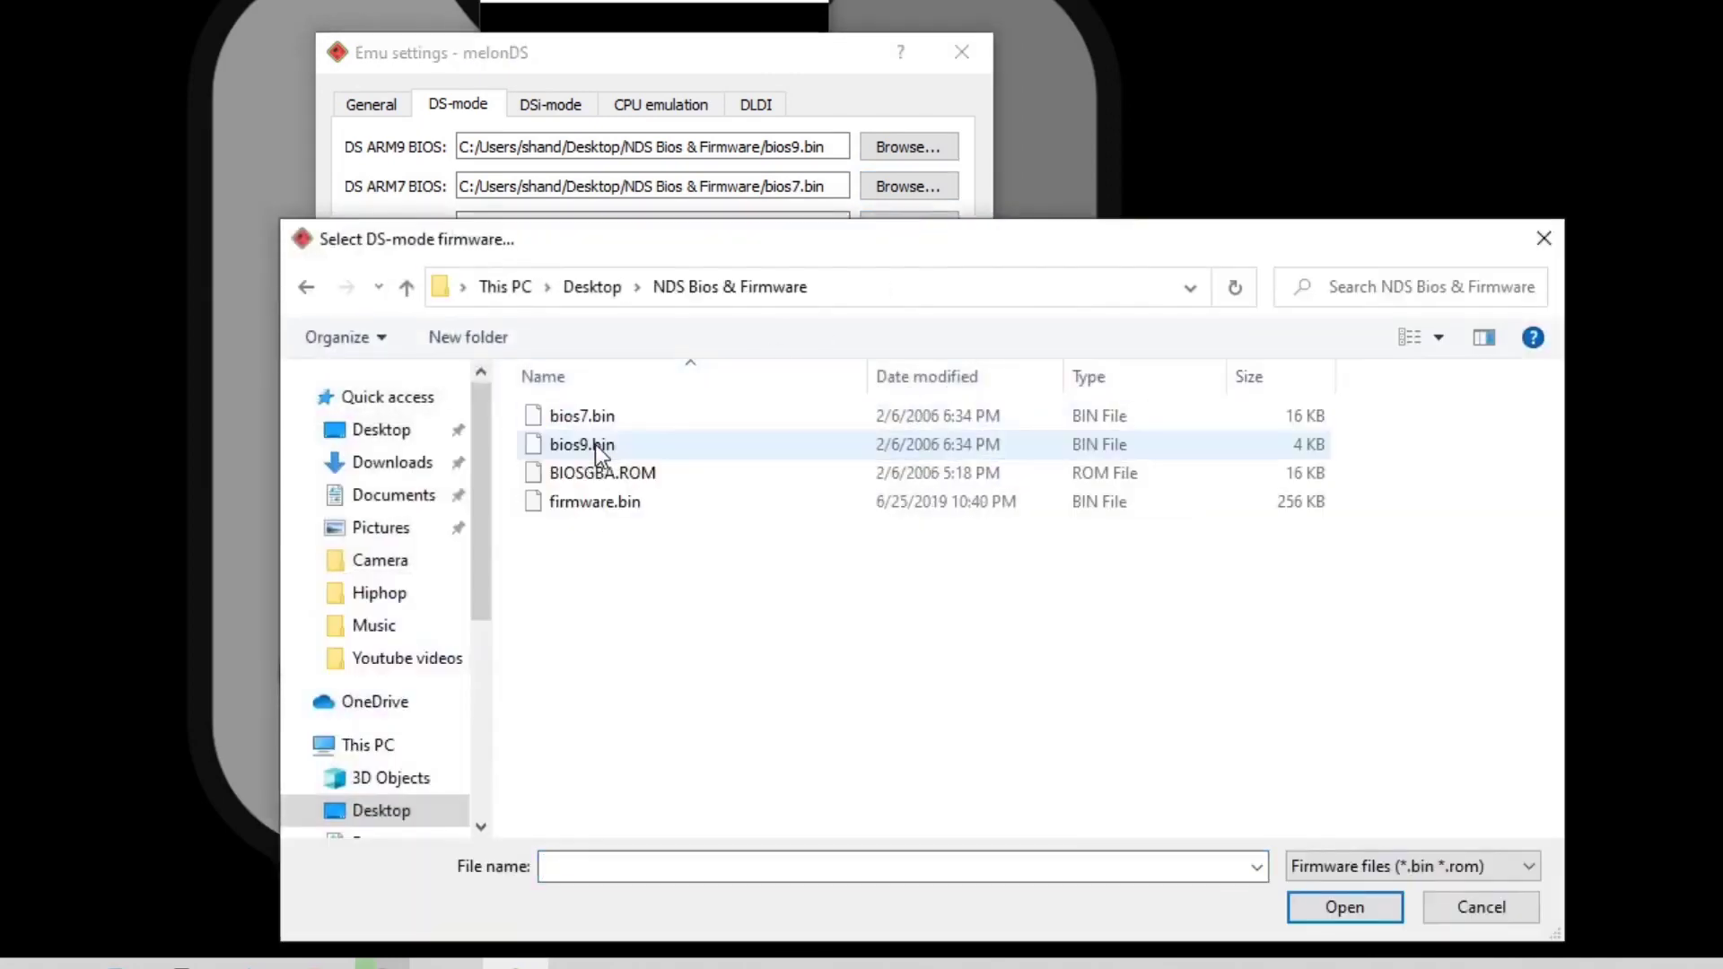
{"action": "left_click", "coordinate": [619, 502]}
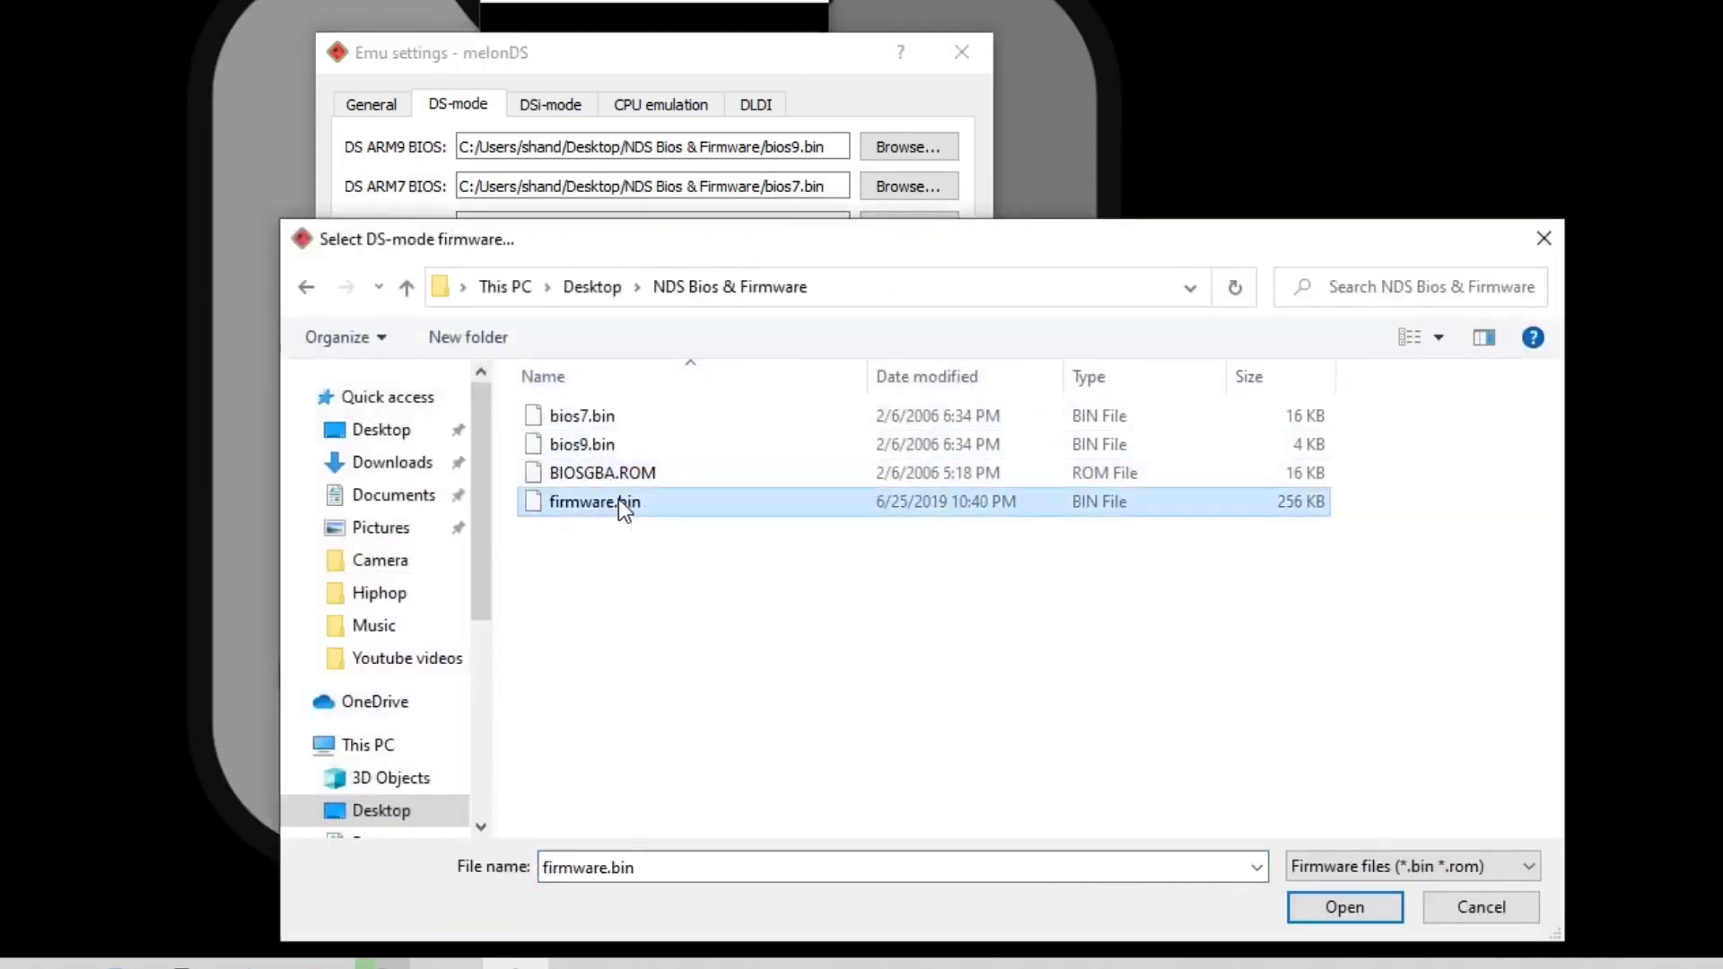
{"action": "left_click", "coordinate": [1354, 916]}
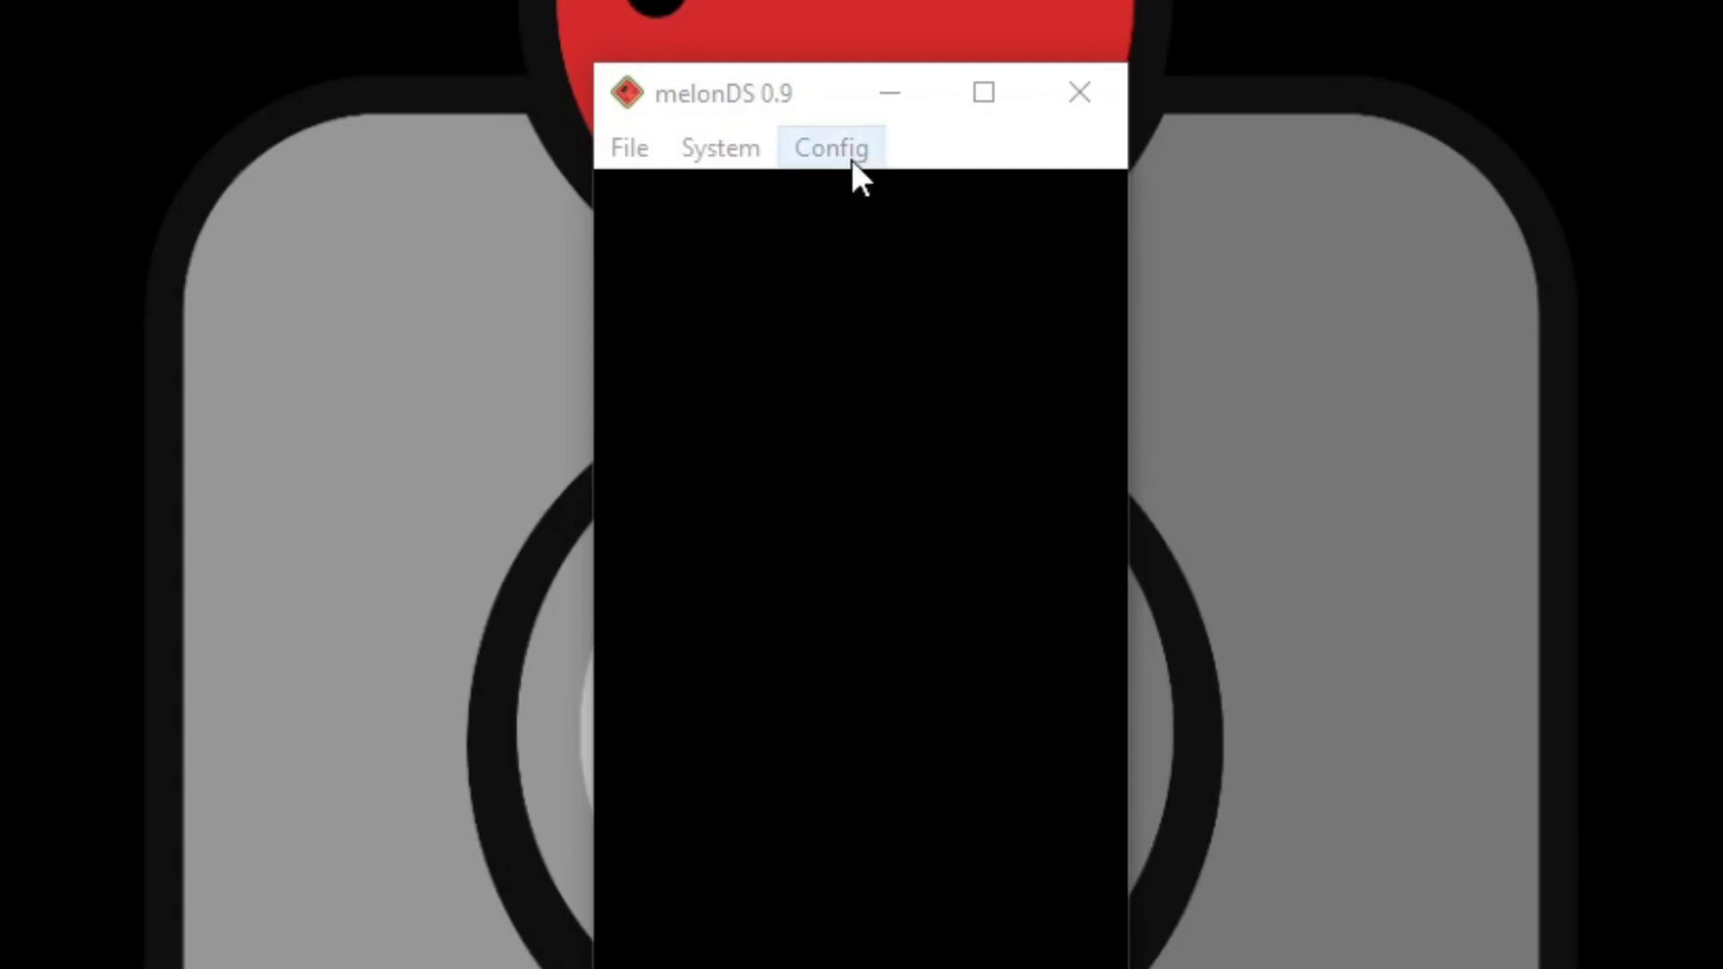
- Select XInput Controller #1 as the joystick in the input settings and map its buttons to the DS keypad, assigning Button 1 to A
{"action": "left_click", "coordinate": [847, 151]}
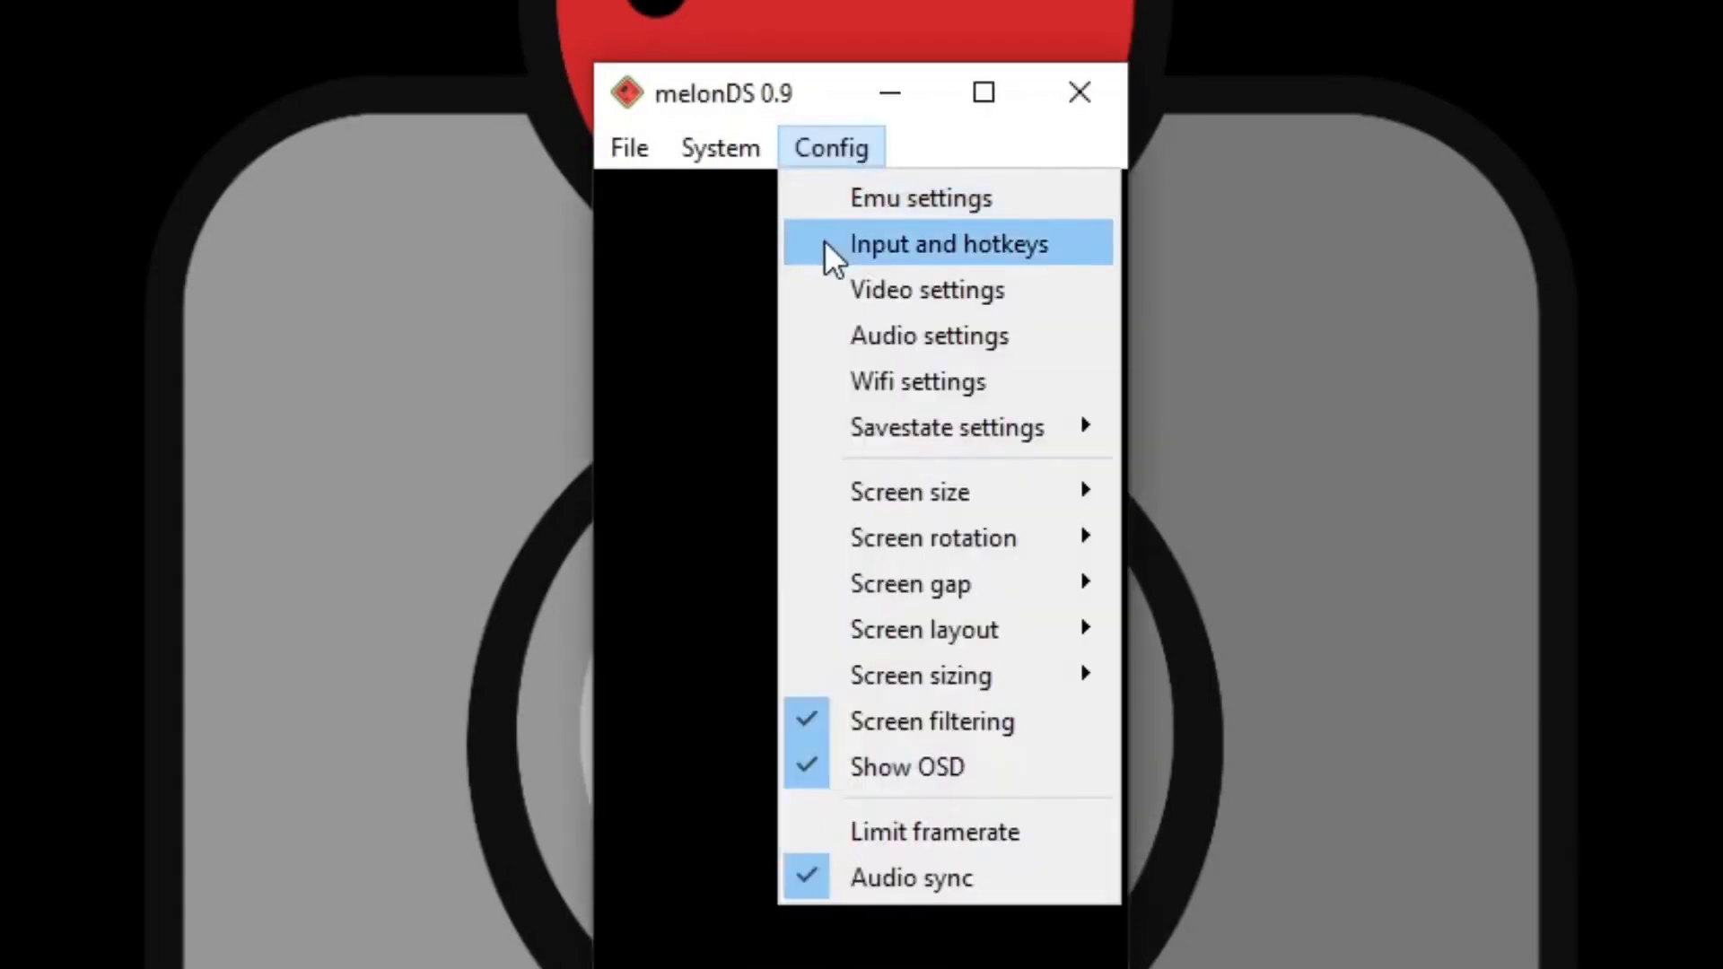
{"action": "left_click", "coordinate": [826, 242]}
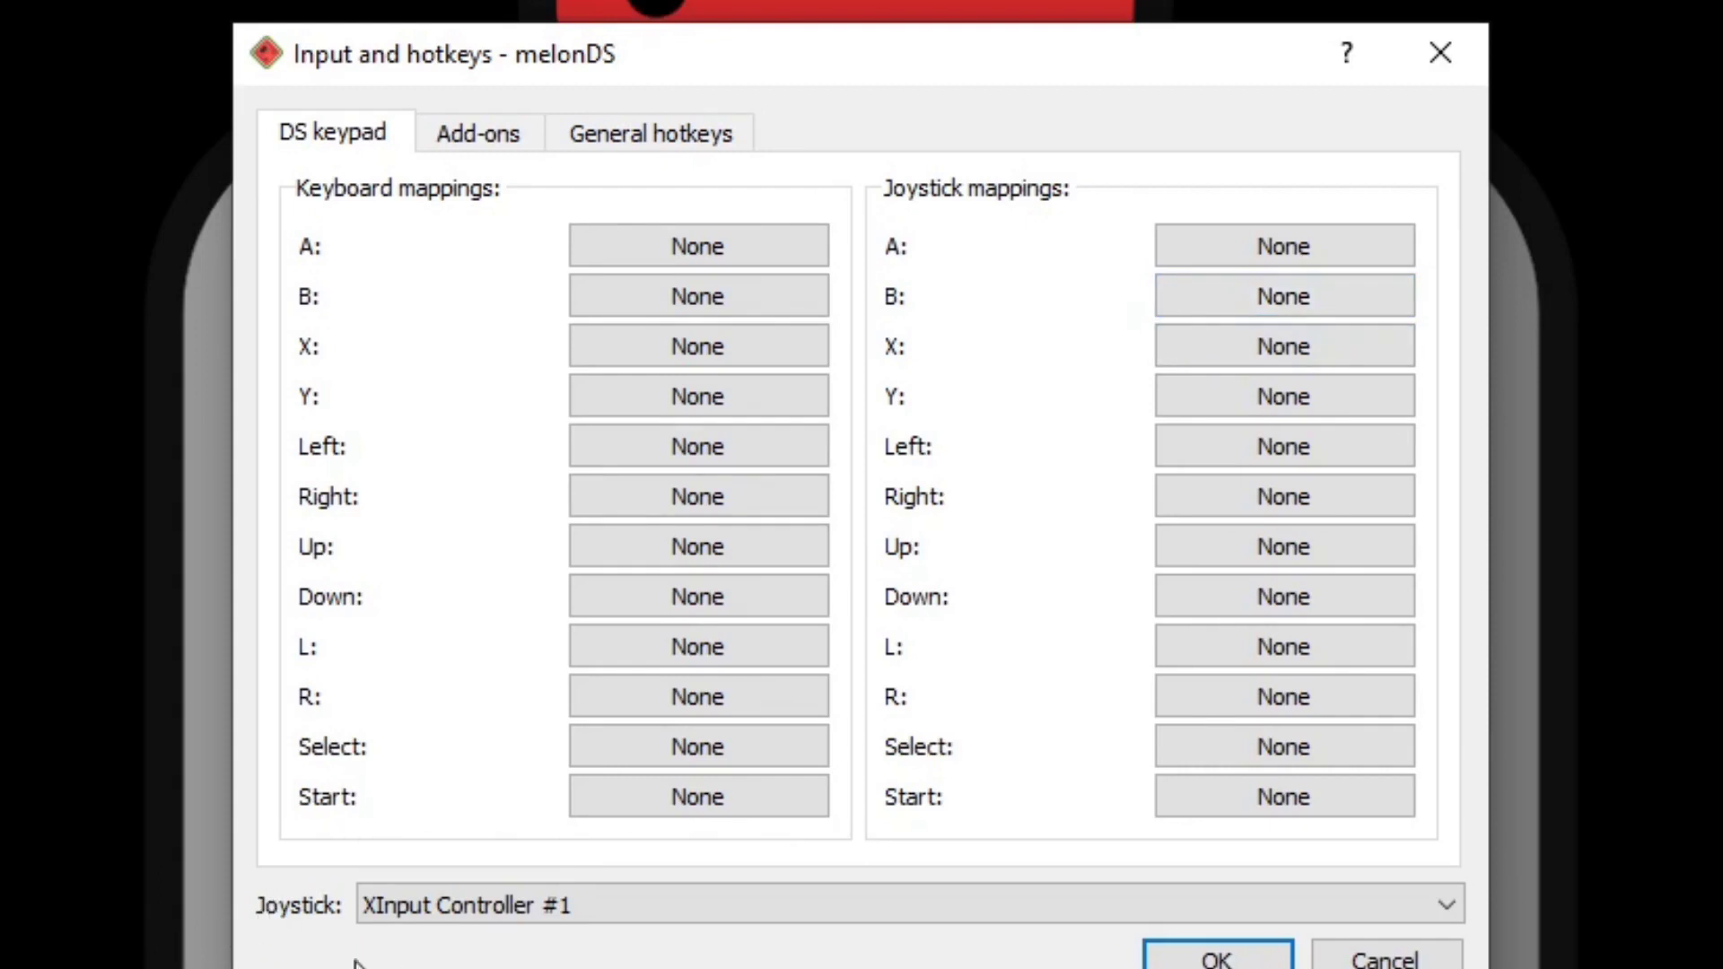
{"action": "left_click", "coordinate": [1453, 902]}
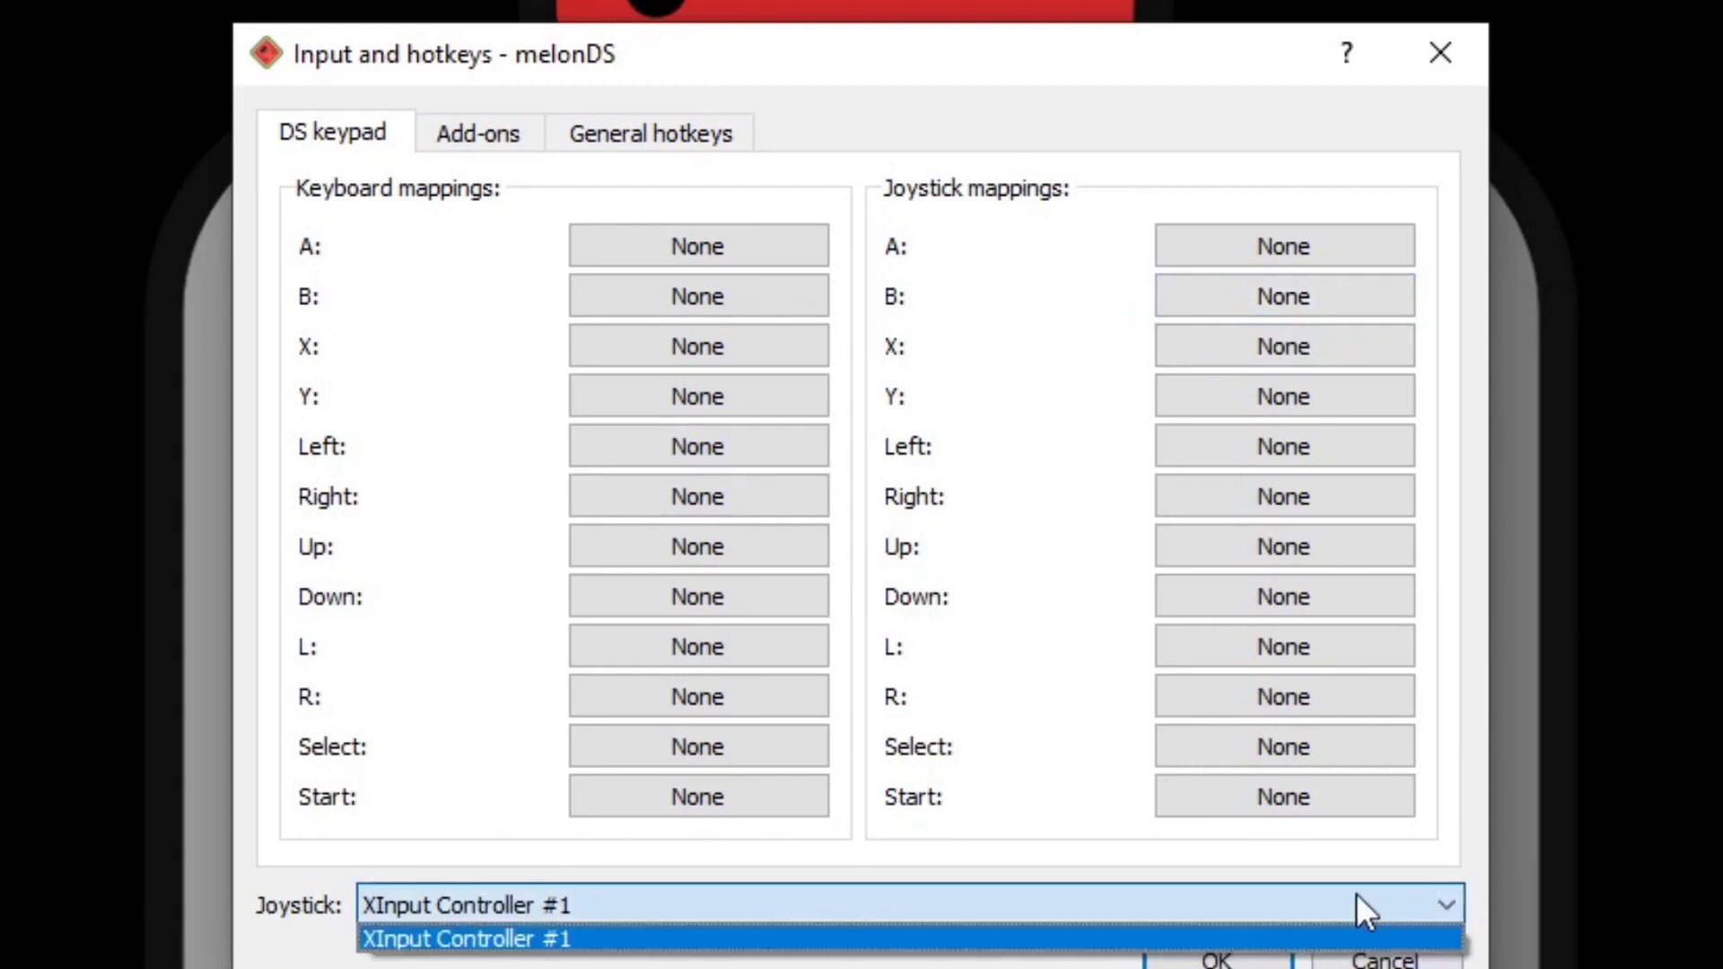
{"action": "left_click", "coordinate": [269, 956]}
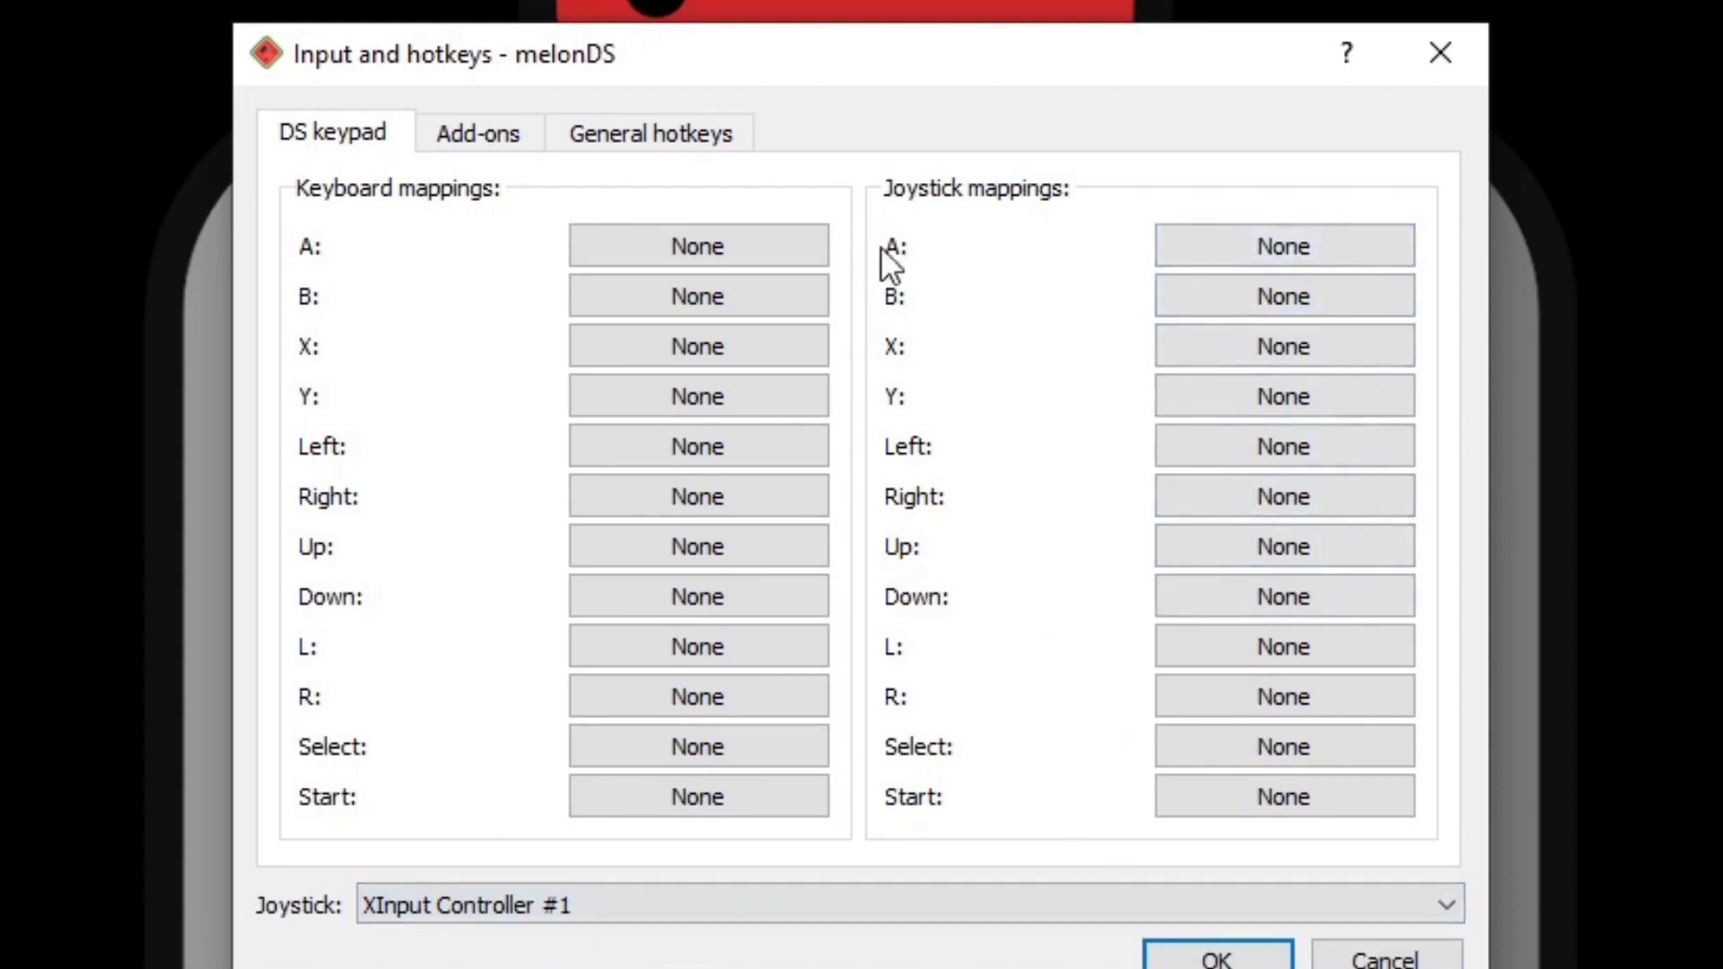
{"action": "left_click", "coordinate": [1316, 244]}
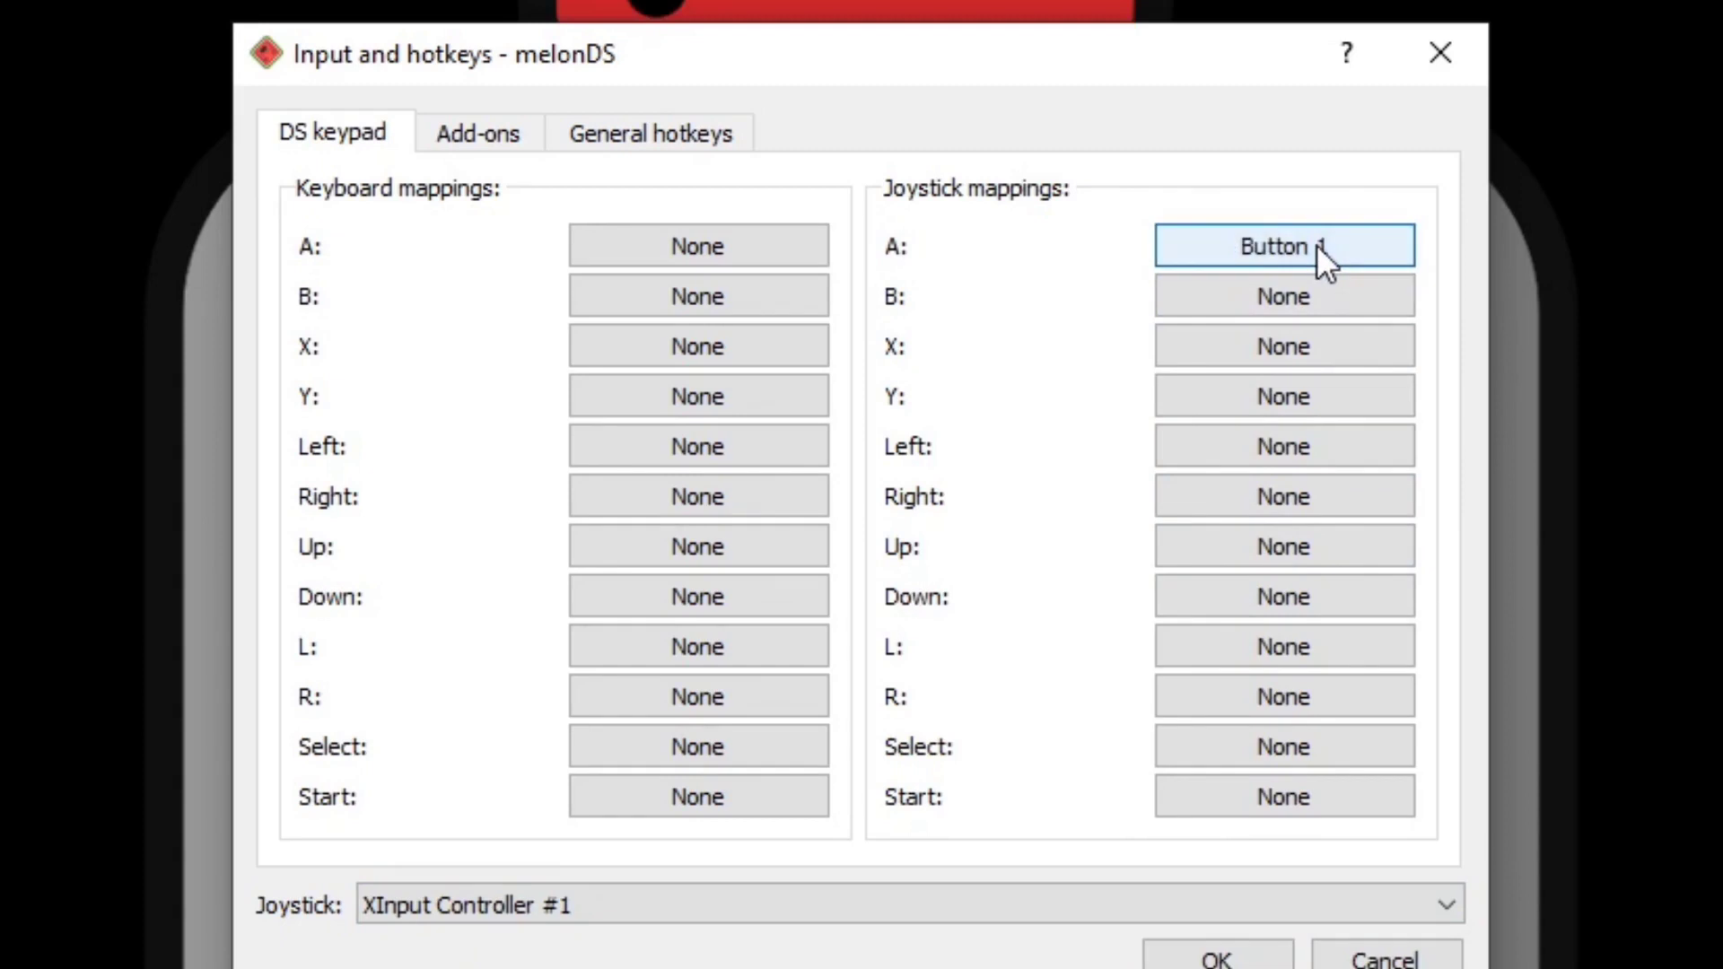
{"action": "left_click", "coordinate": [1272, 292]}
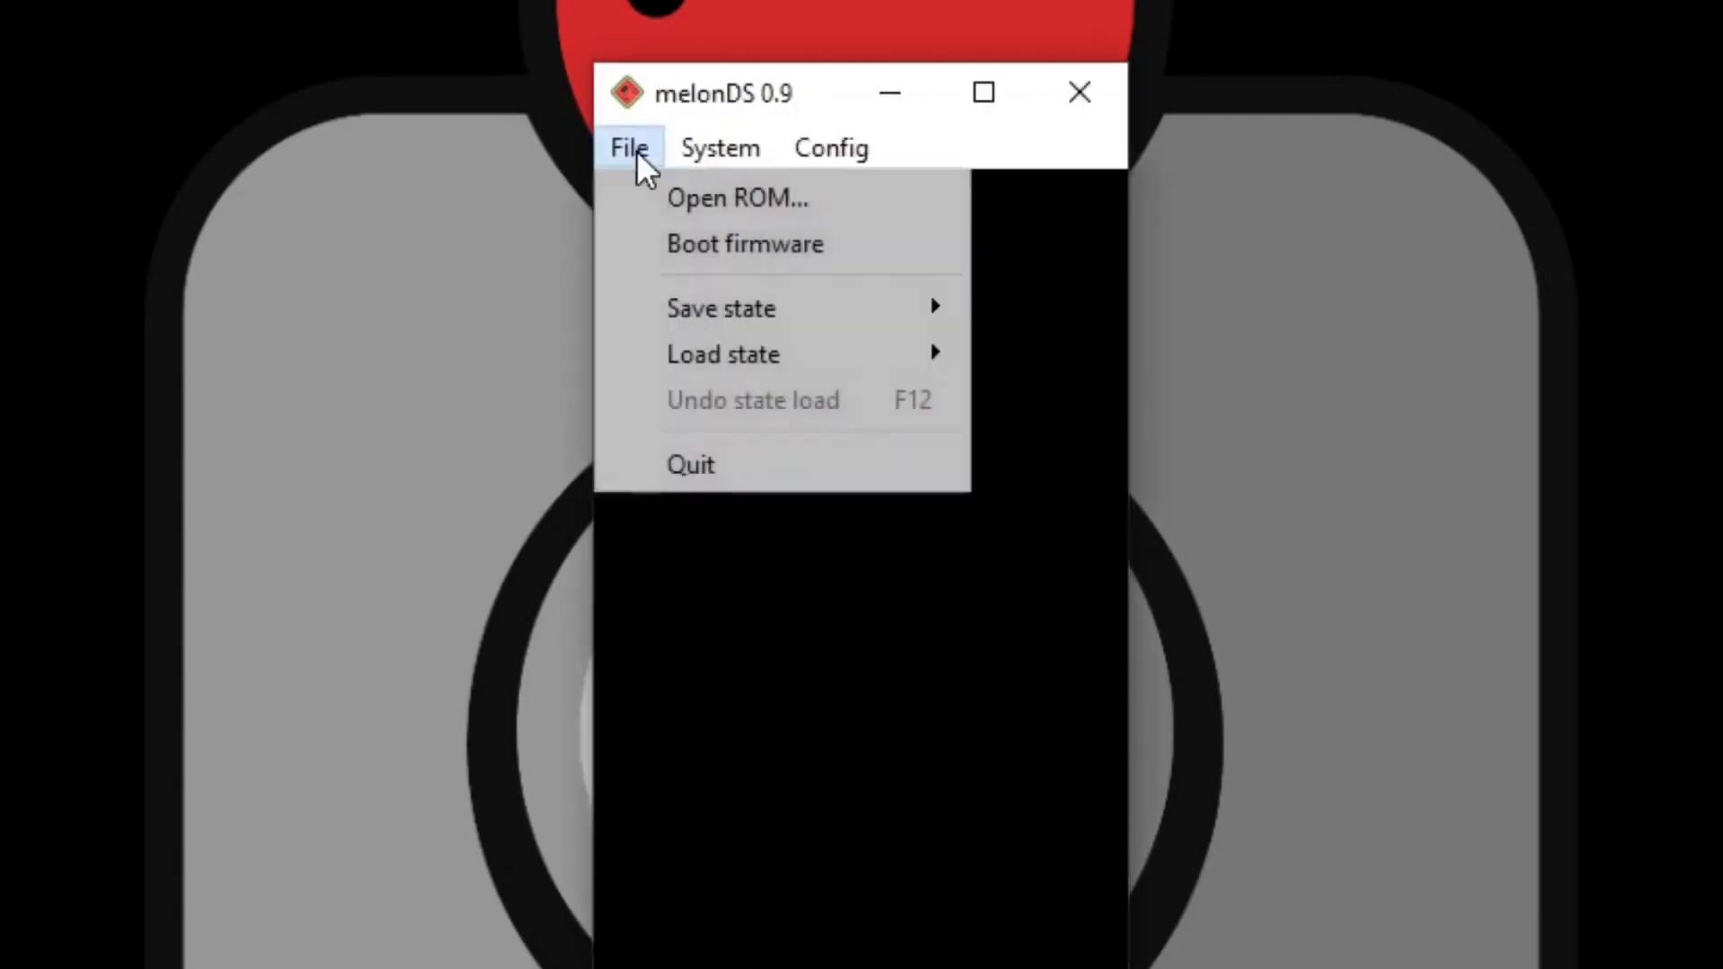
- Open a Pokémon game ROM in the emulator
{"action": "left_click", "coordinate": [641, 201]}
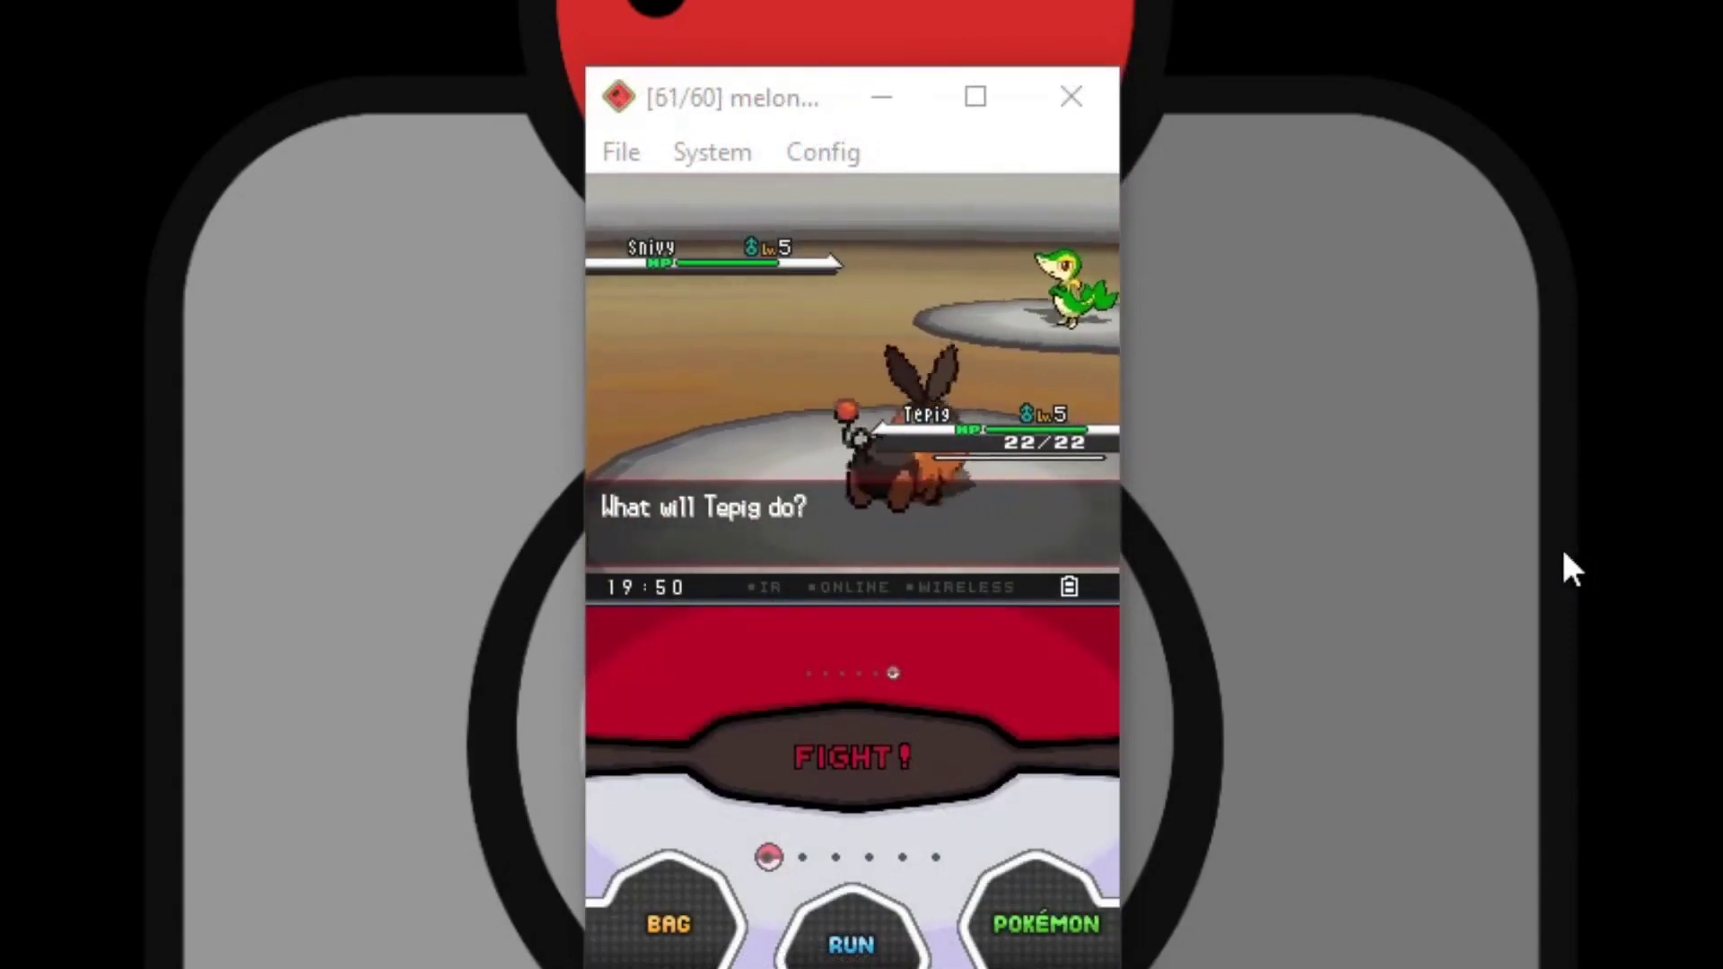
- Set the emulator's screen size to 4x and maximize its window
{"action": "left_click", "coordinate": [822, 154]}
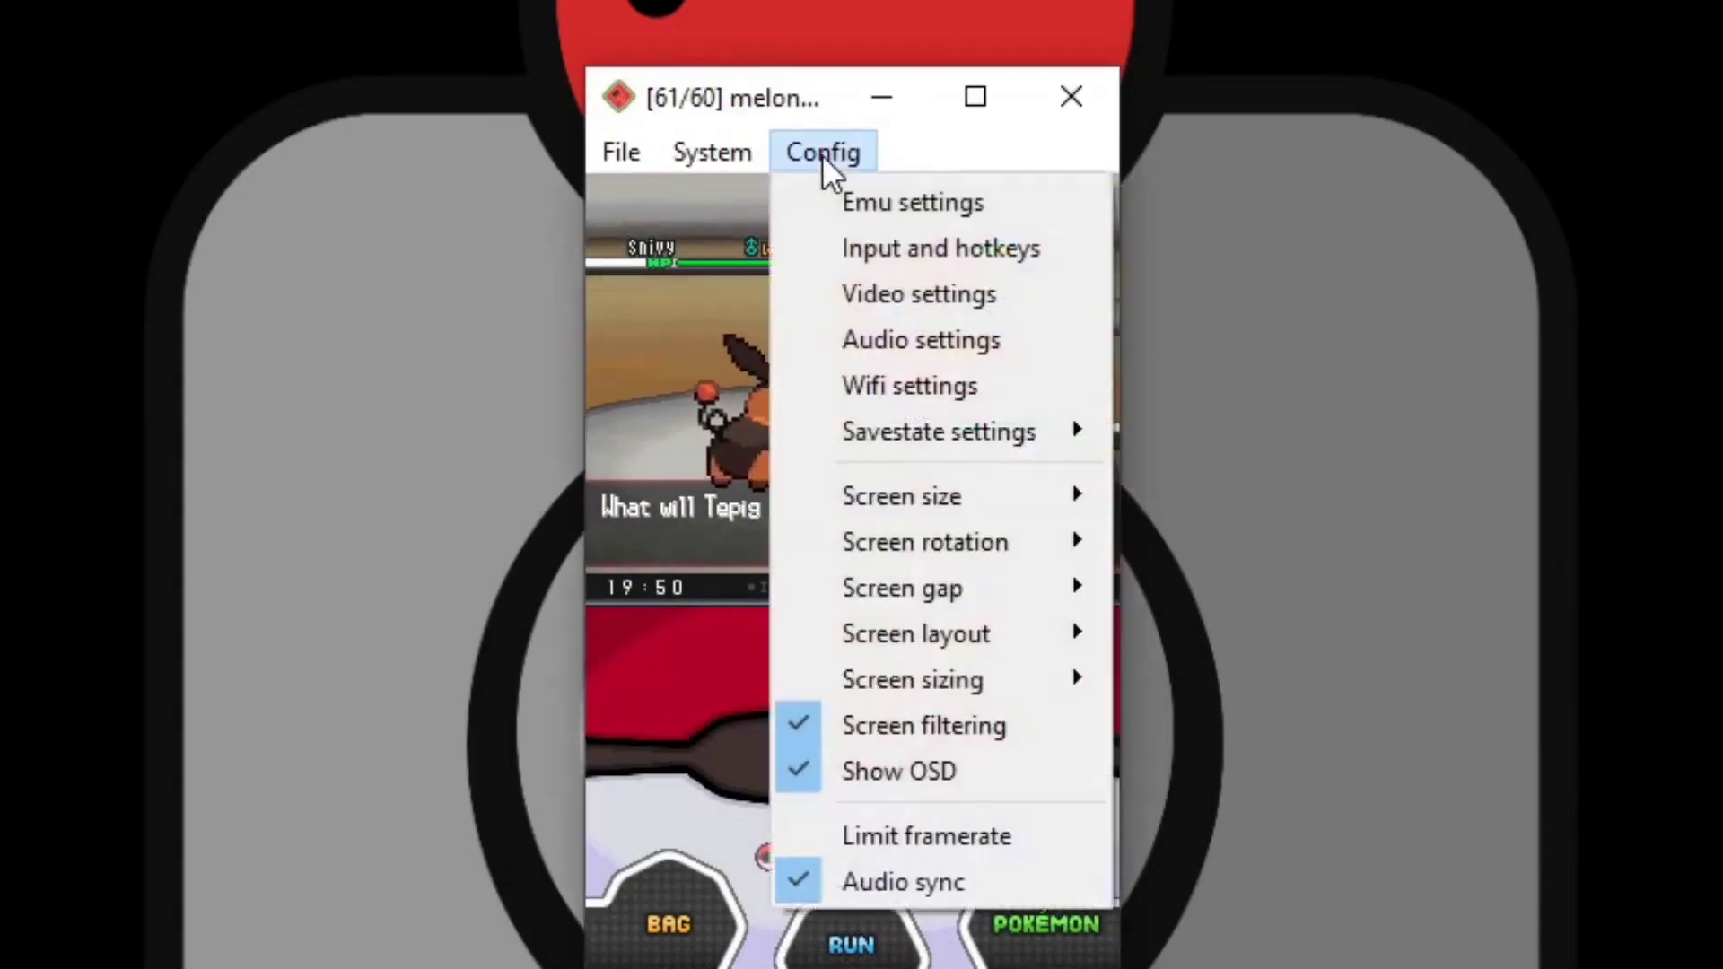
{"action": "mouse_move", "coordinate": [854, 492]}
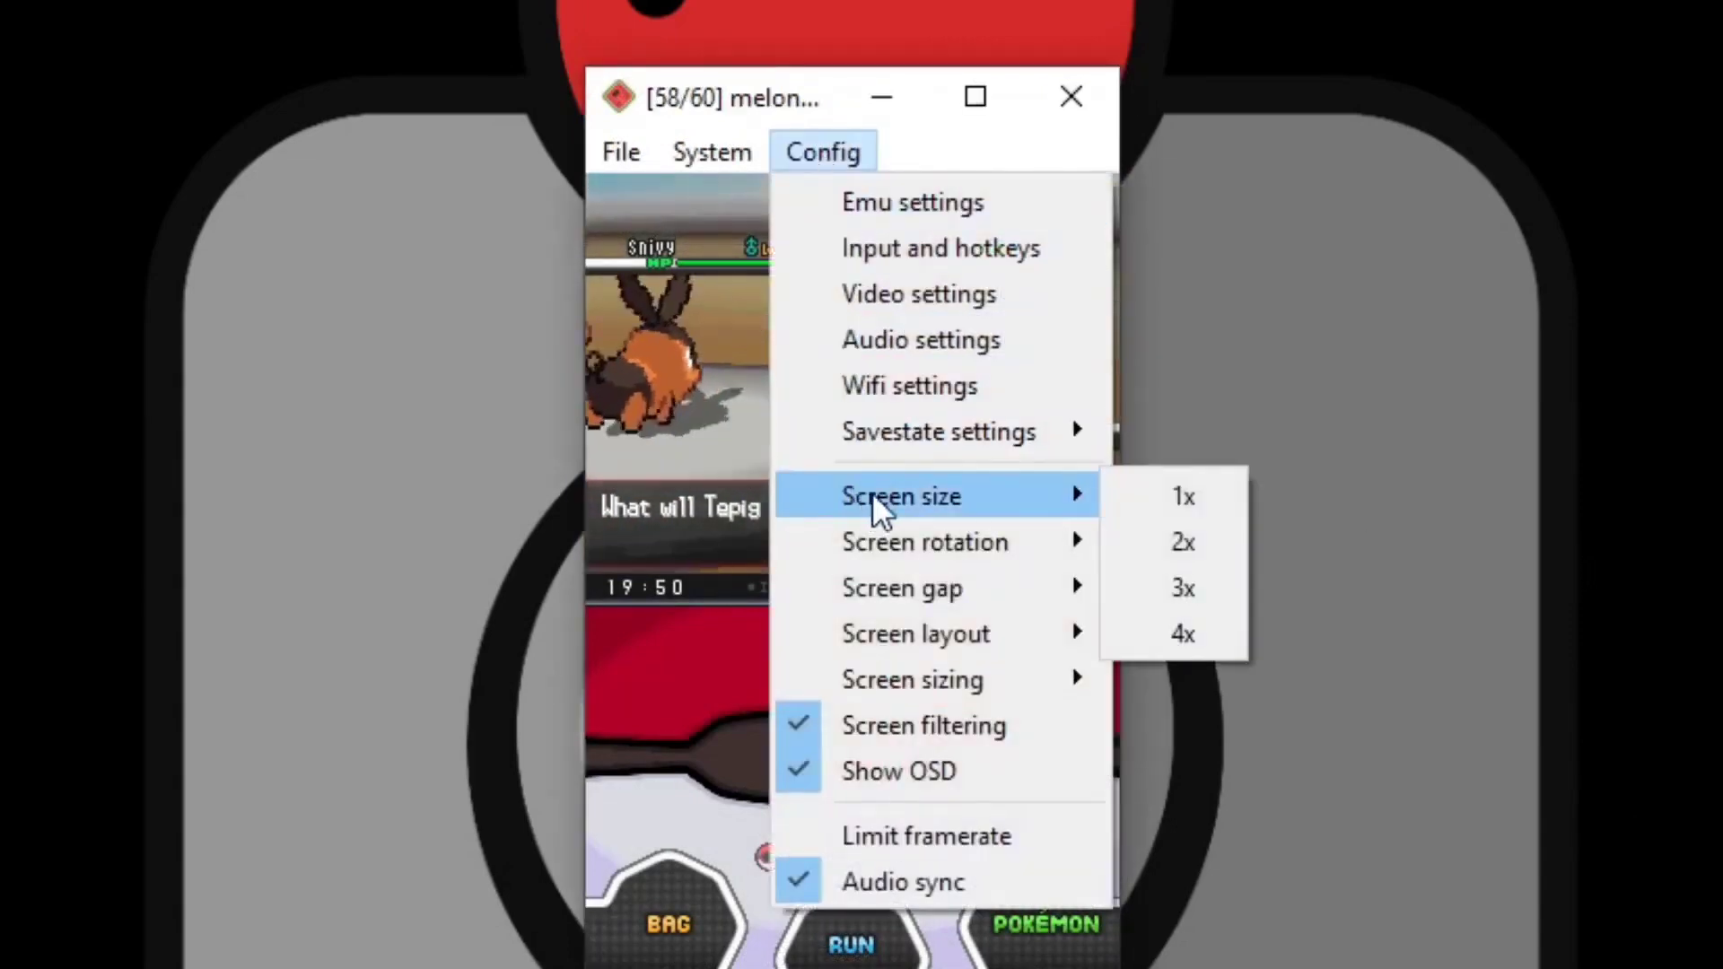
{"action": "left_click", "coordinate": [1211, 636]}
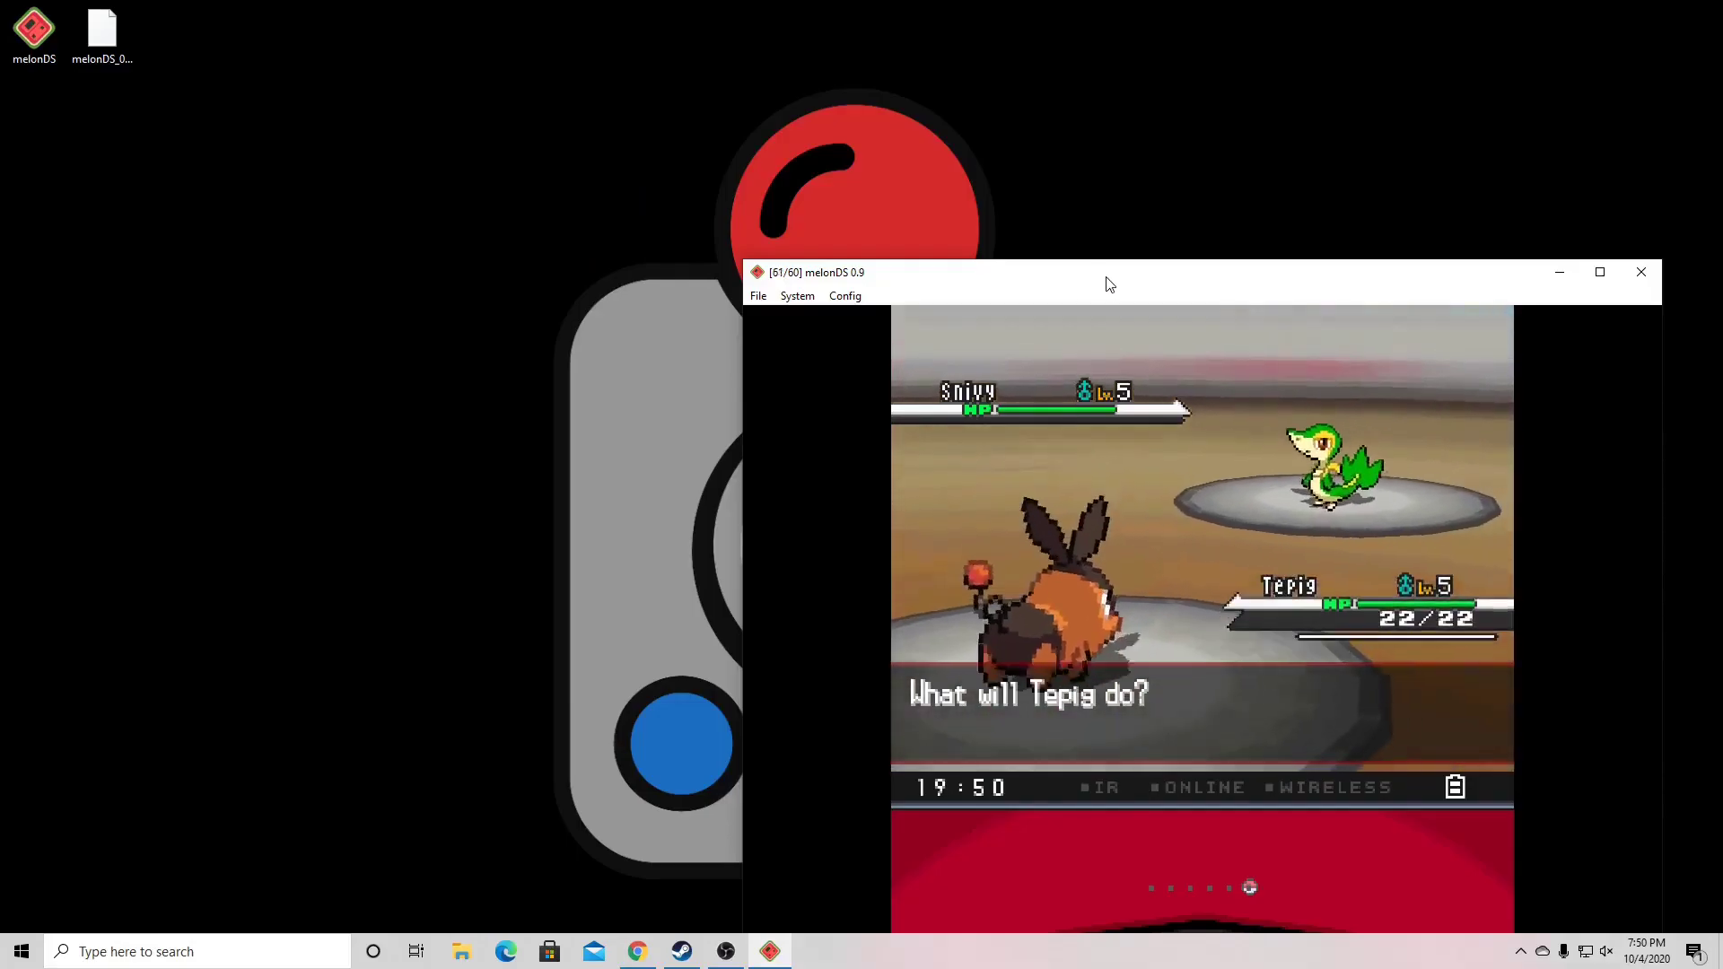
{"action": "left_click_drag", "start_coordinate": [1119, 278], "coordinate": [338, 0]}
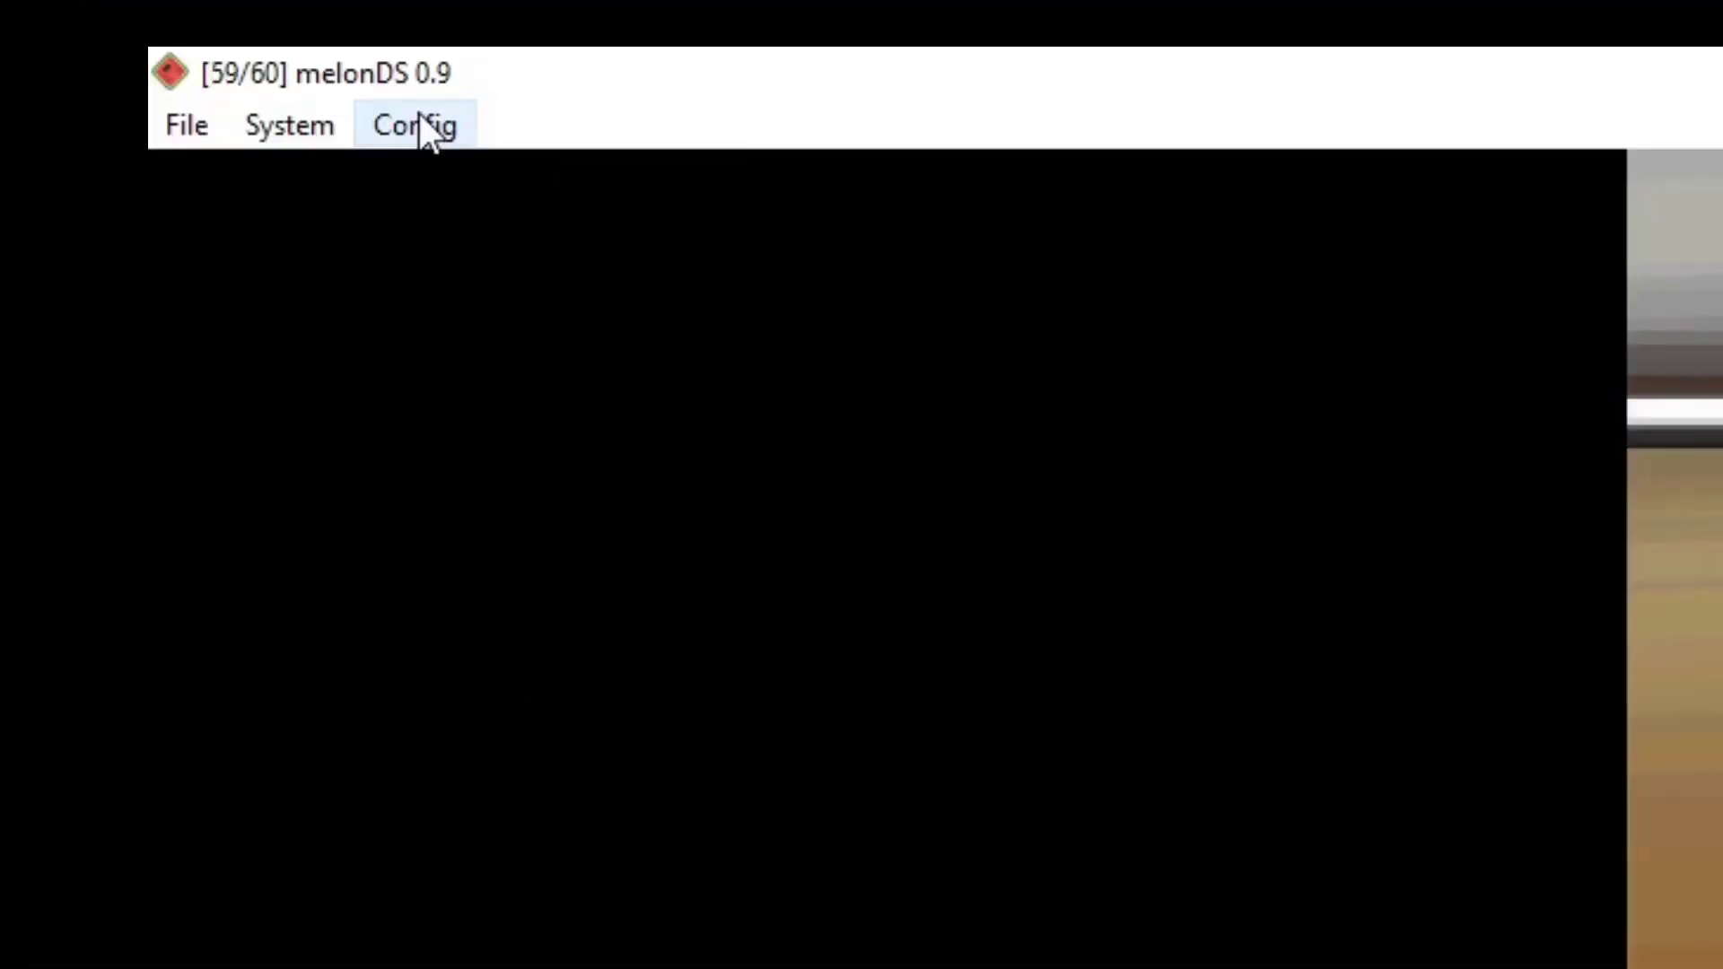
- Set the screen layout to Horizontal so both DS screens sit side by side
{"action": "left_click", "coordinate": [105, 31]}
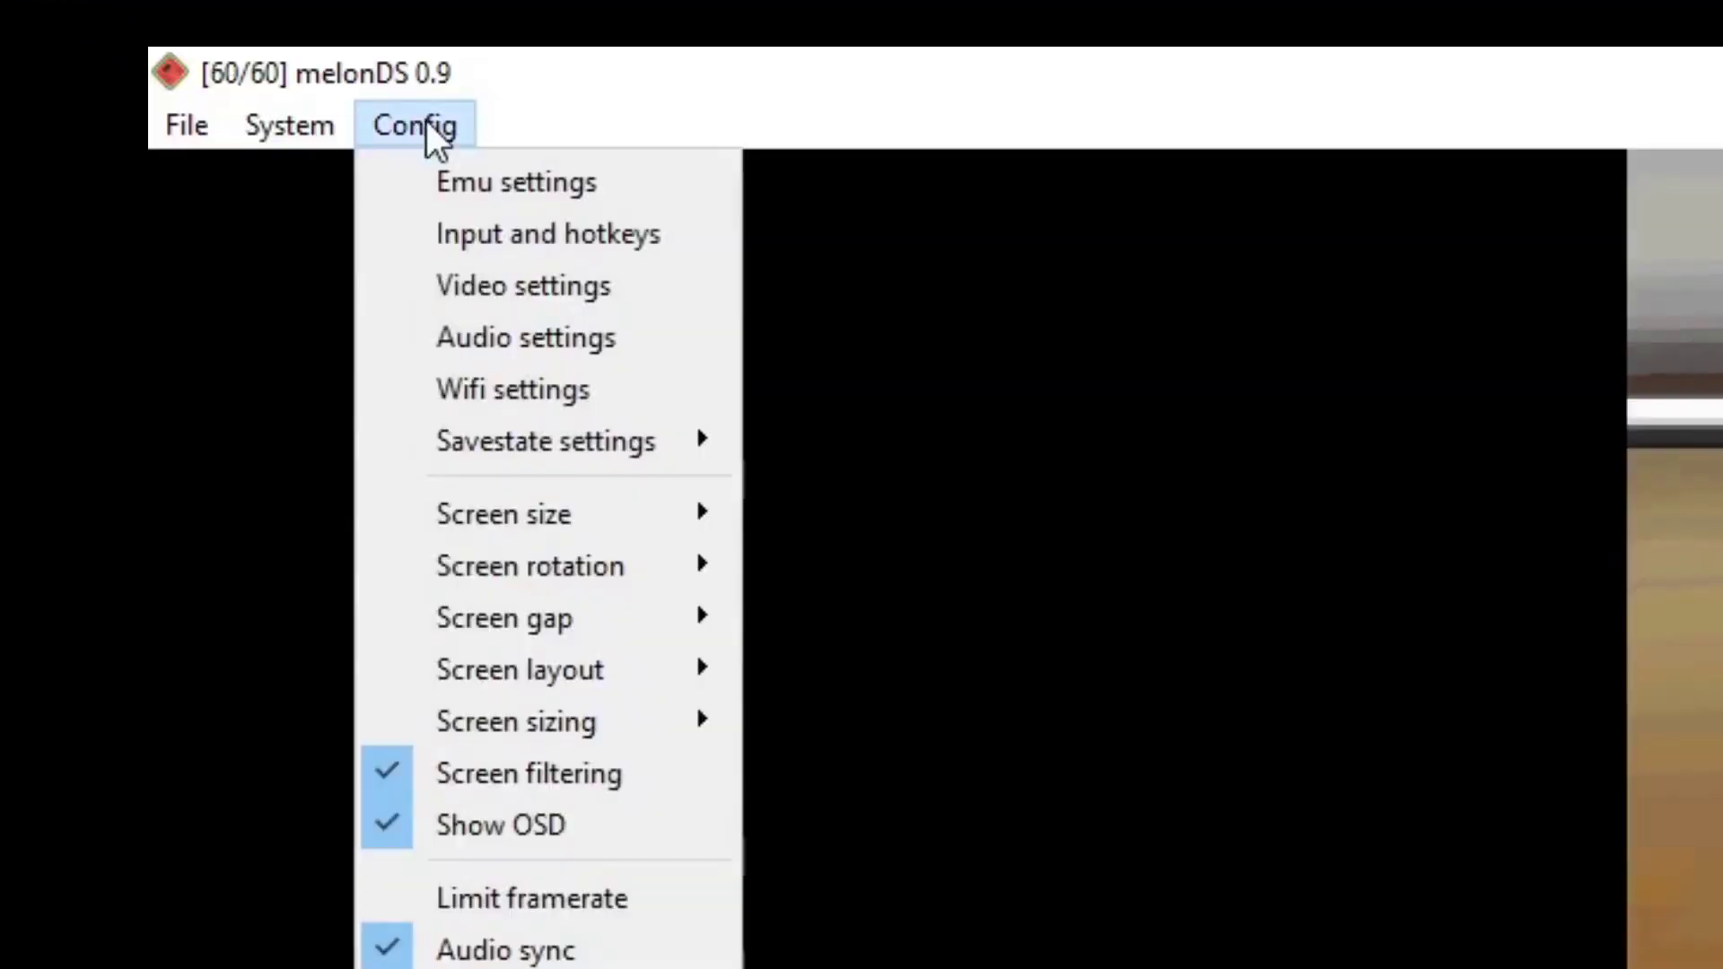
{"action": "mouse_move", "coordinate": [446, 684]}
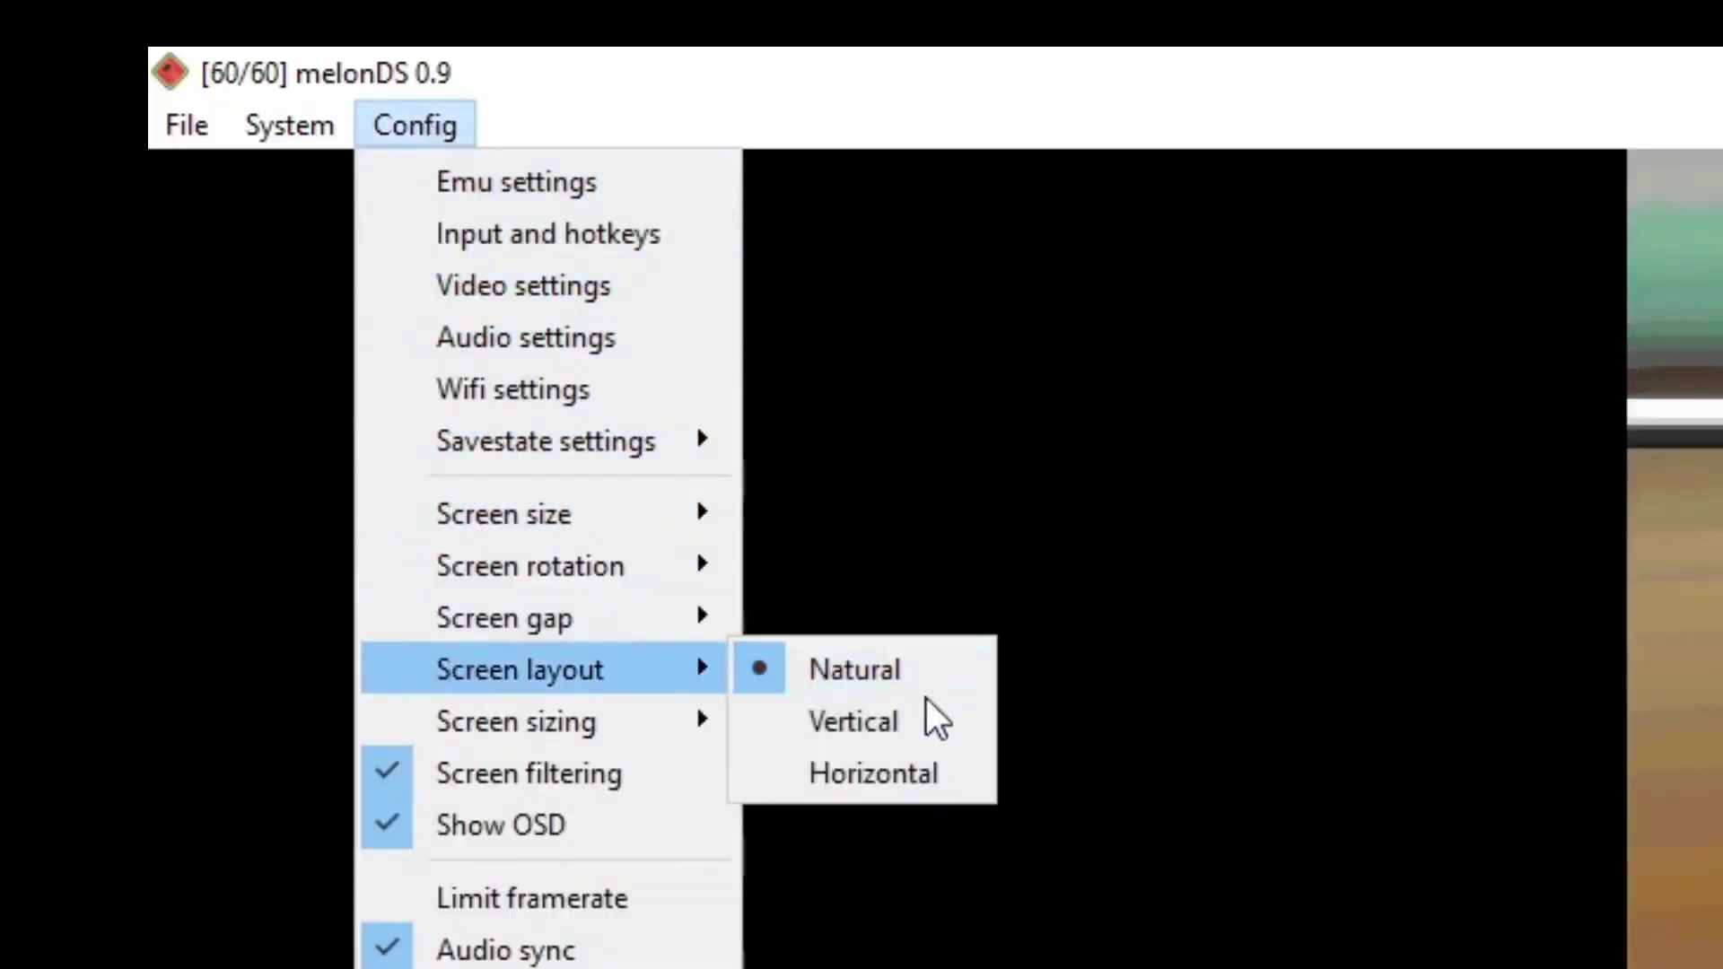
{"action": "left_click", "coordinate": [953, 776]}
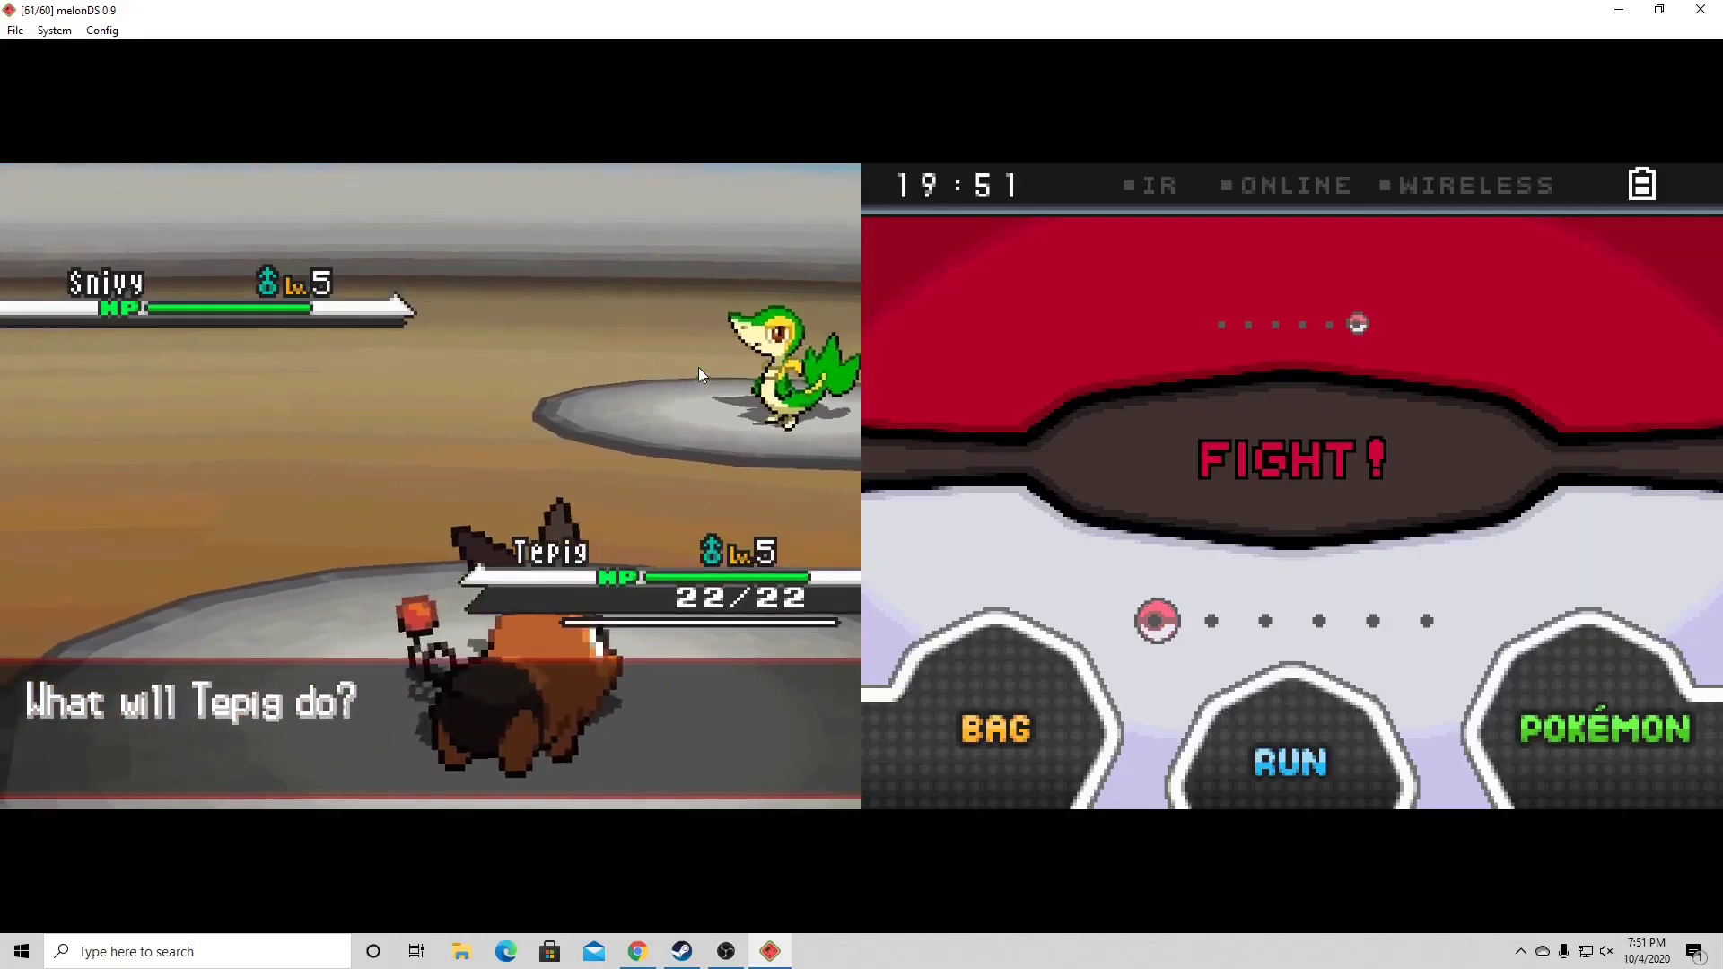
- Choose Fight for Tepig in the battle against Snivy
{"action": "key", "text": "x"}
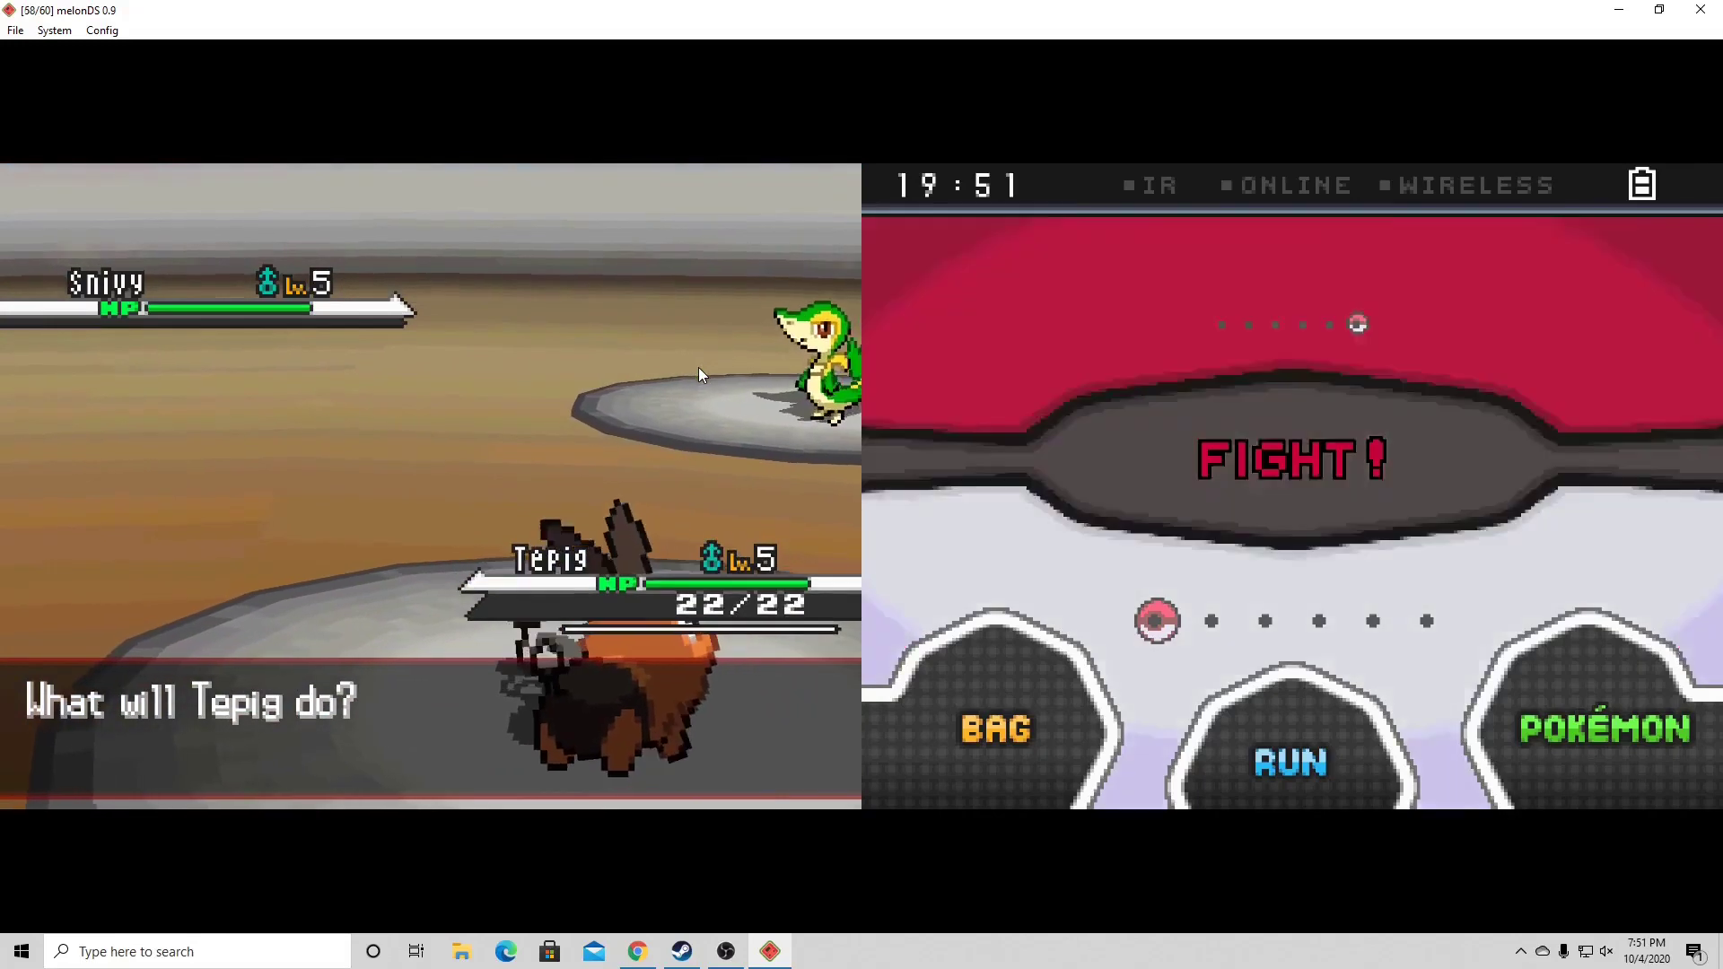
{"action": "key", "text": "x"}
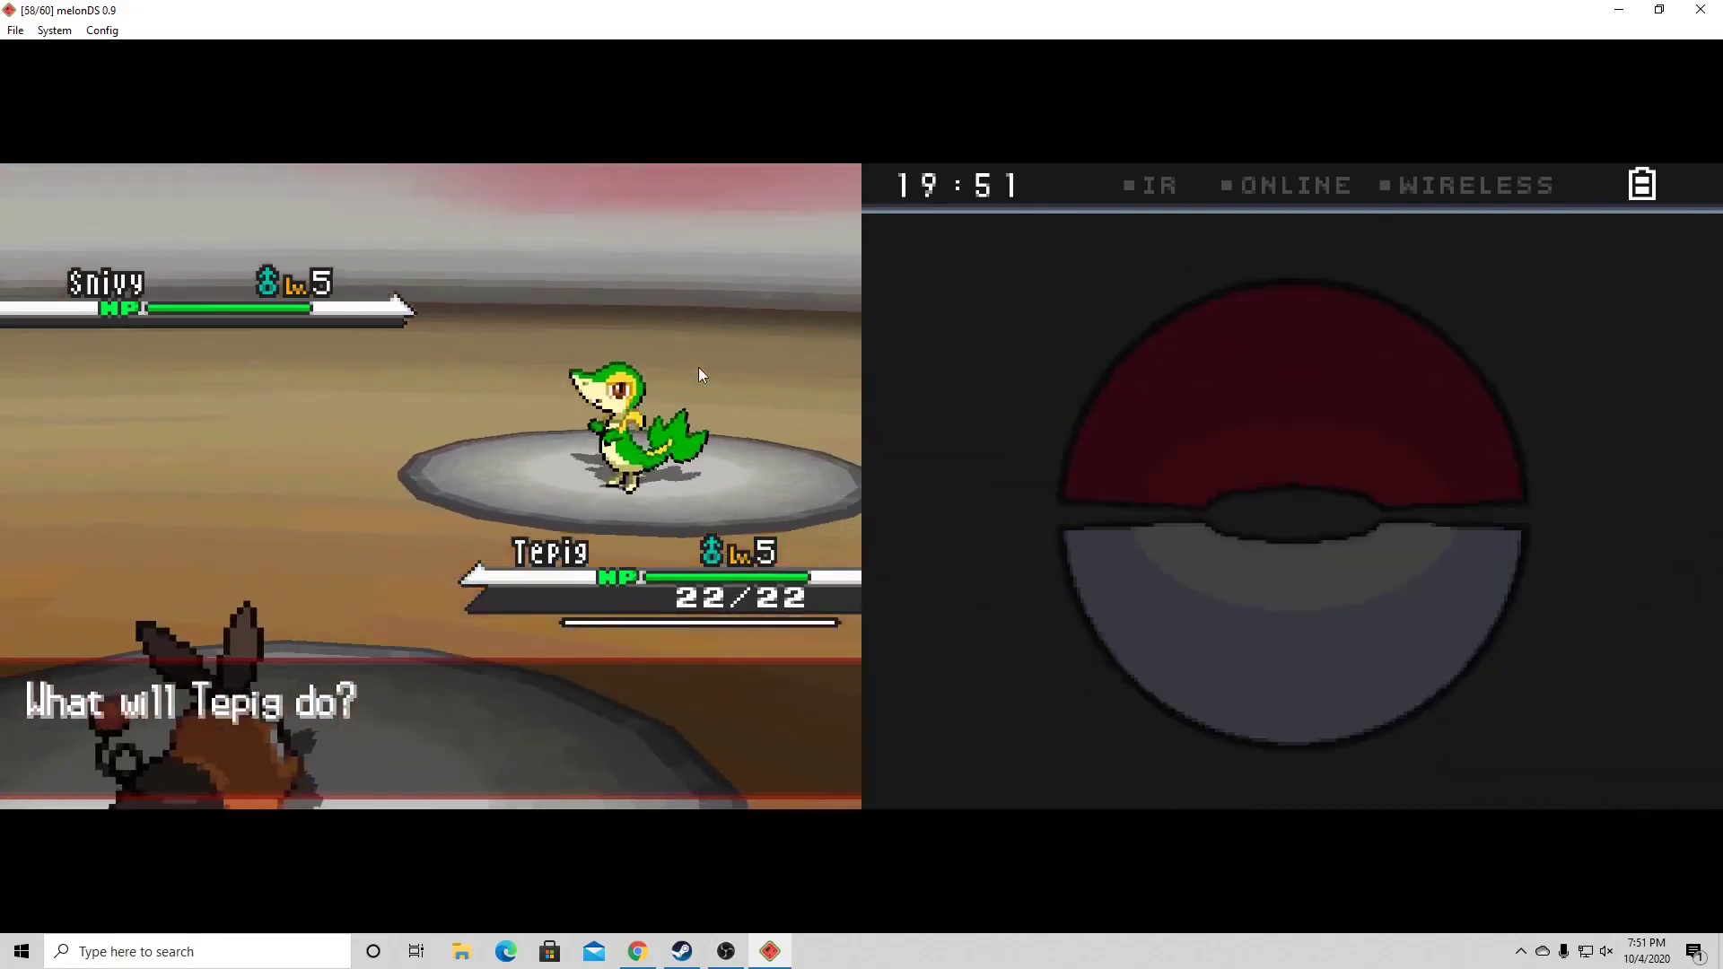